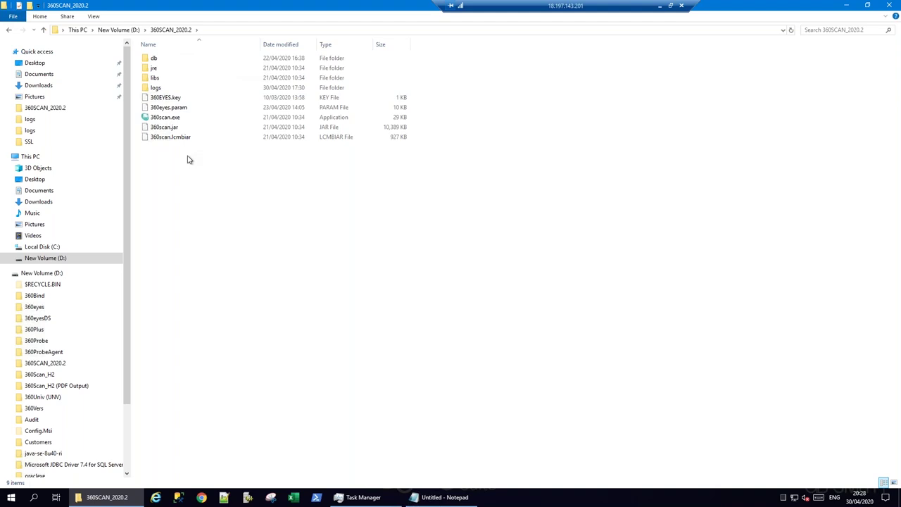
# Launch 360scan and change the BOE SDK library path's drive letter from C to D
pyautogui.click(180, 98)
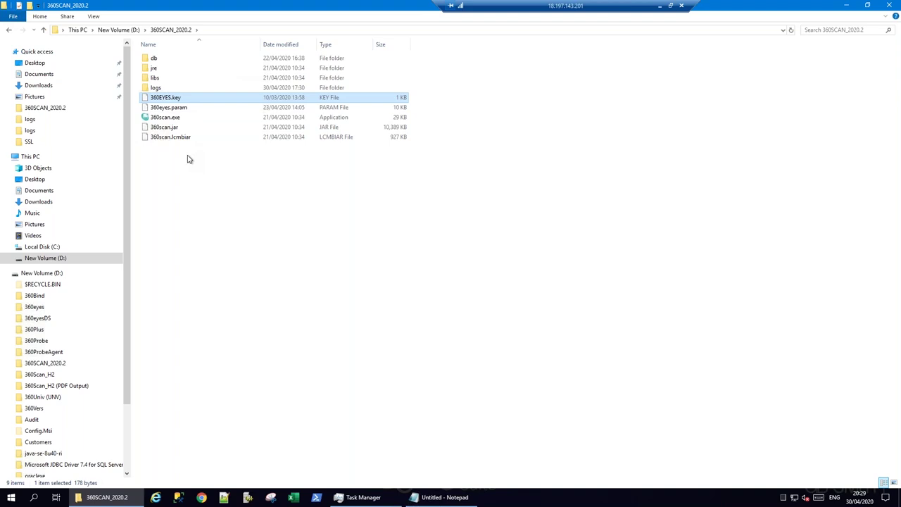
pyautogui.doubleClick(168, 118)
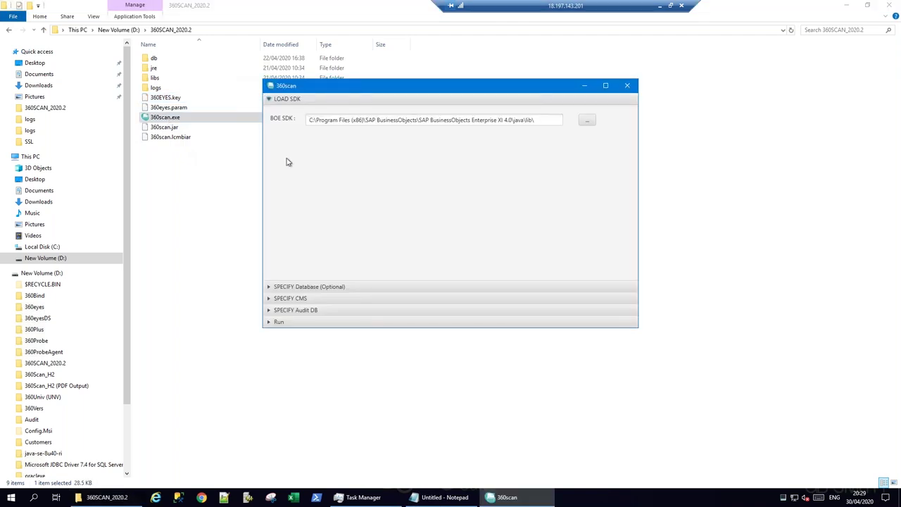
pyautogui.click(312, 121)
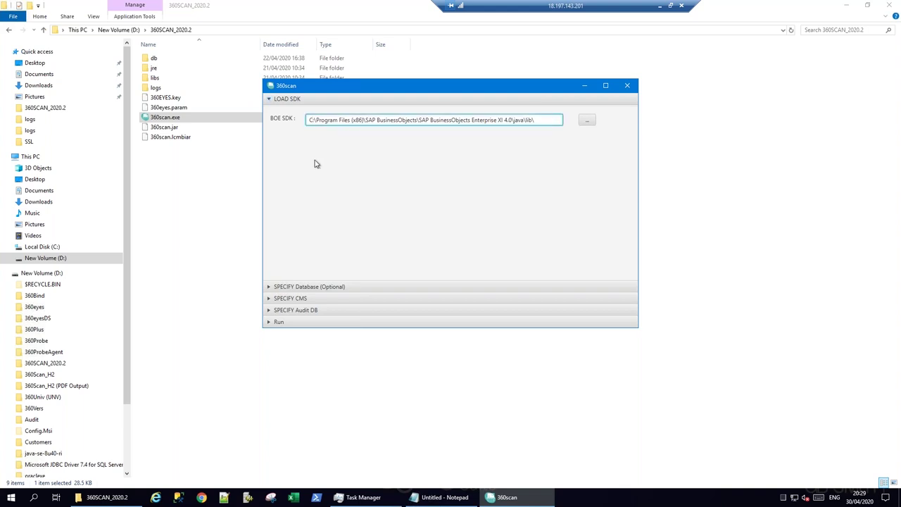
pyautogui.press('BackSpace')
pyautogui.write('D')
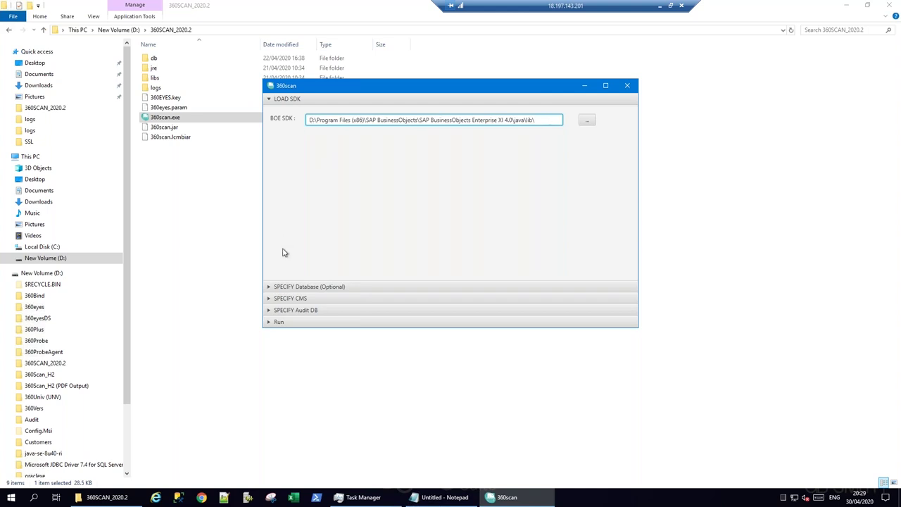
pyautogui.click(301, 287)
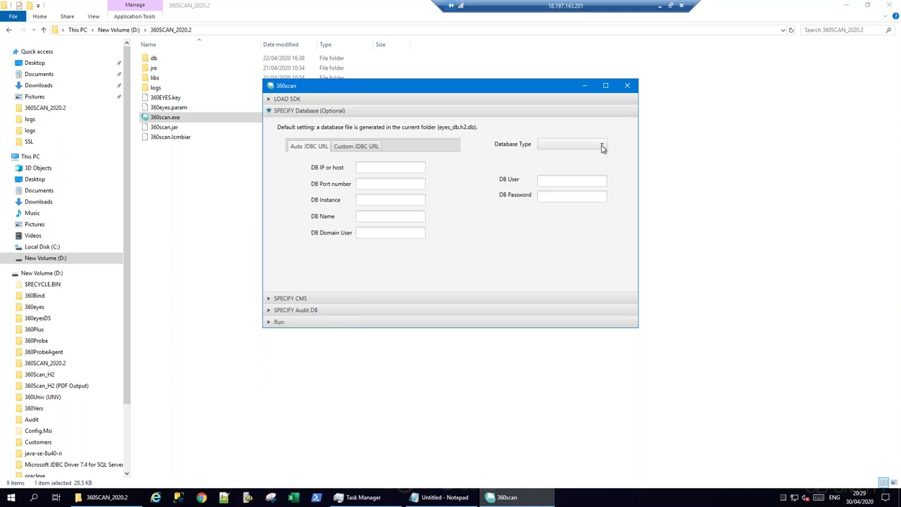
# Set the scan database to SQL Server on localhost with database name 360Scan
pyautogui.click(603, 146)
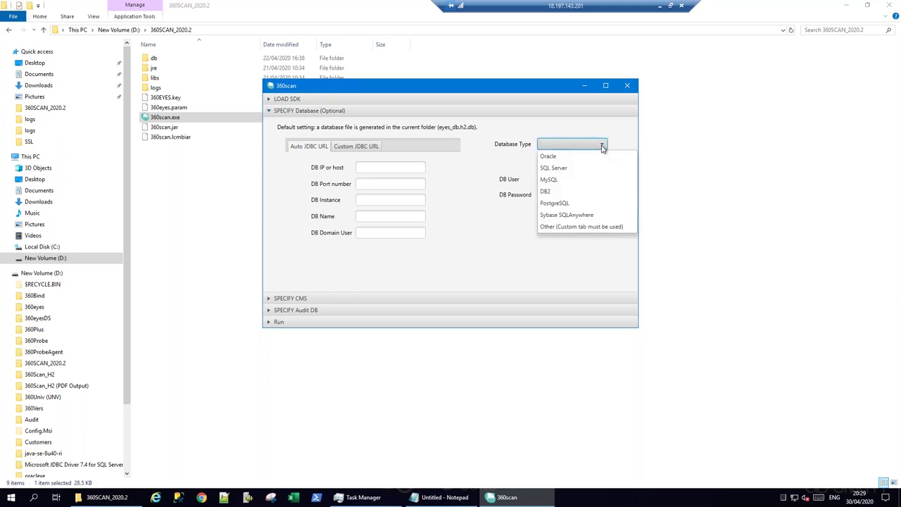
pyautogui.click(567, 169)
pyautogui.click(384, 168)
pyautogui.write('localhost')
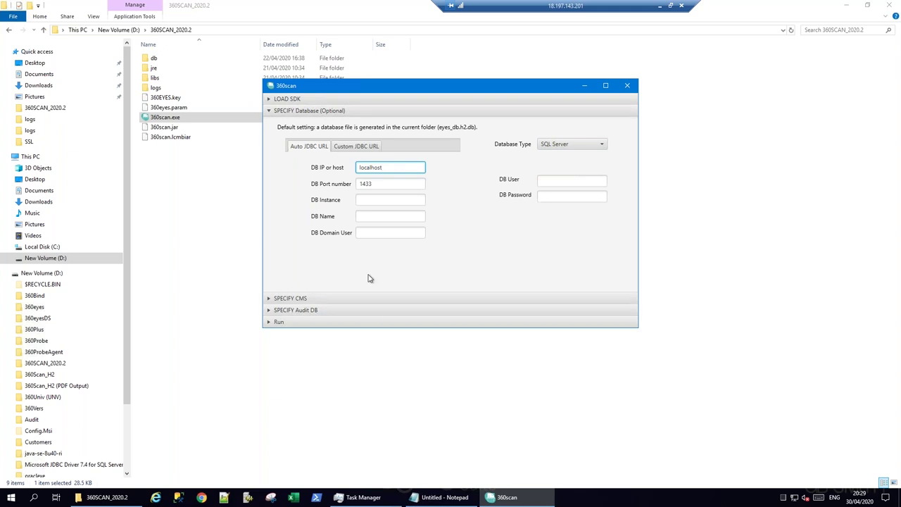
pyautogui.click(369, 216)
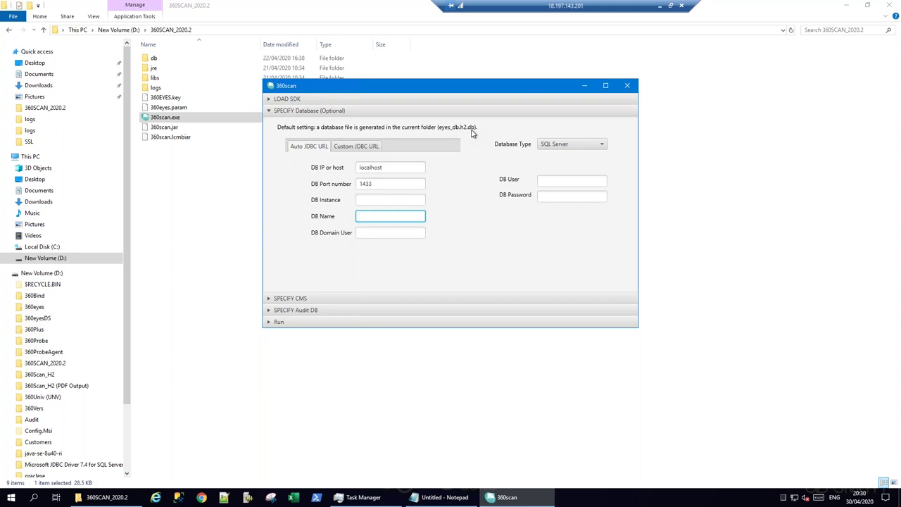
pyautogui.write('360Scan')
# Enter the scan database's user name and password
pyautogui.click(552, 181)
pyautogui.write('360')
pyautogui.press('Tab')
pyautogui.write('•••••••••')
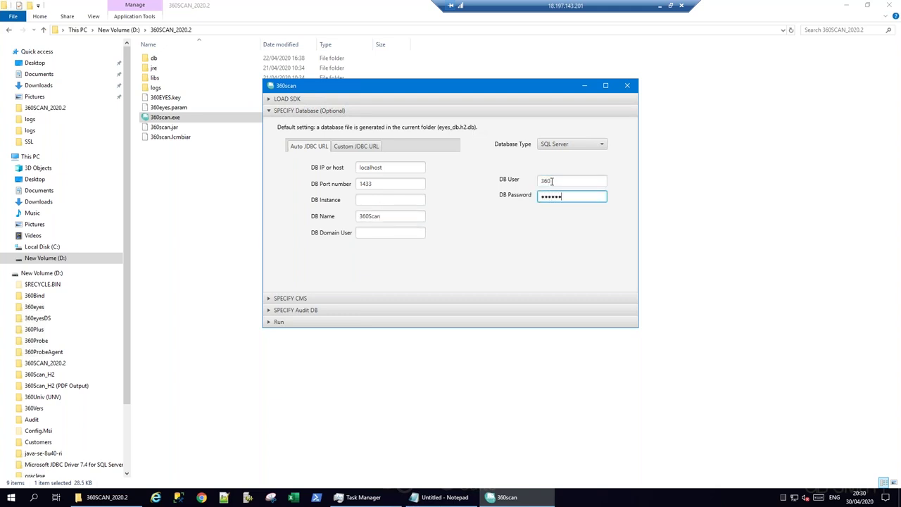
pyautogui.click(302, 299)
# Set the CMS to localhost with user administrator and the account password
pyautogui.click(327, 152)
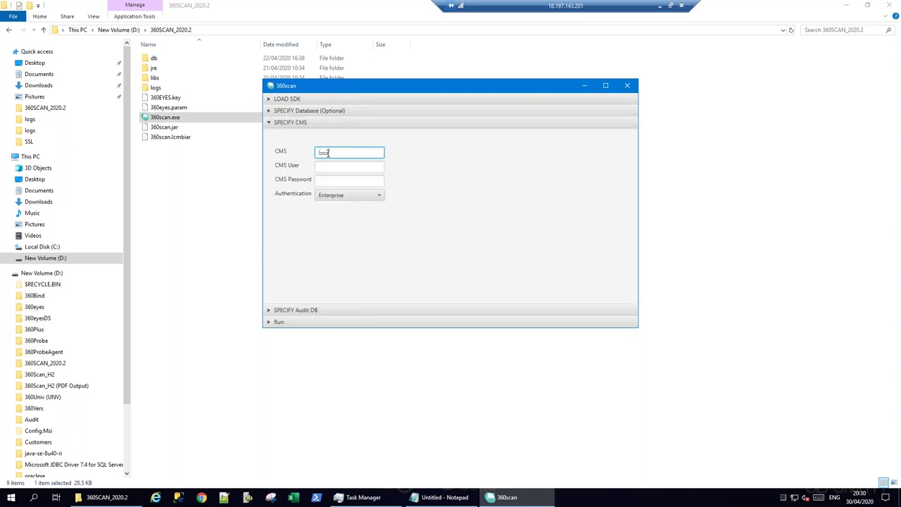
pyautogui.write('localhost')
pyautogui.press('Tab')
pyautogui.write('administrator')
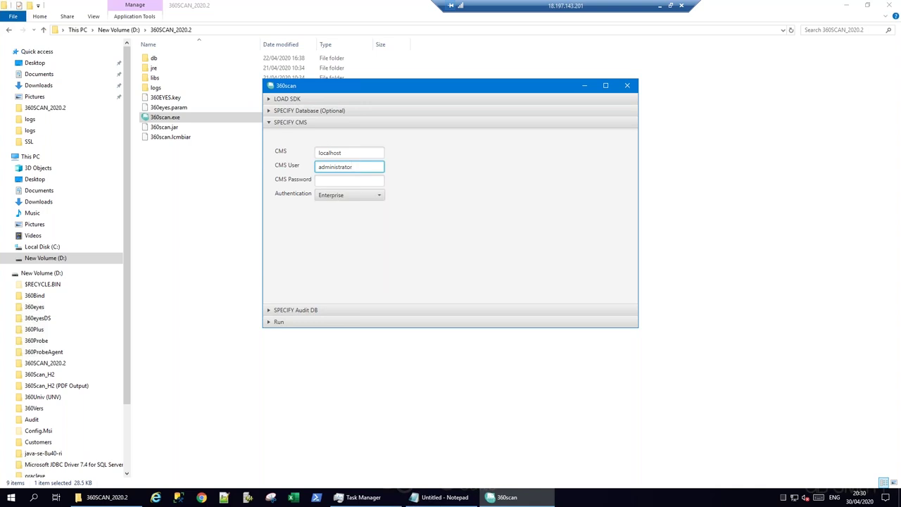
pyautogui.click(328, 180)
pyautogui.write('Password1')
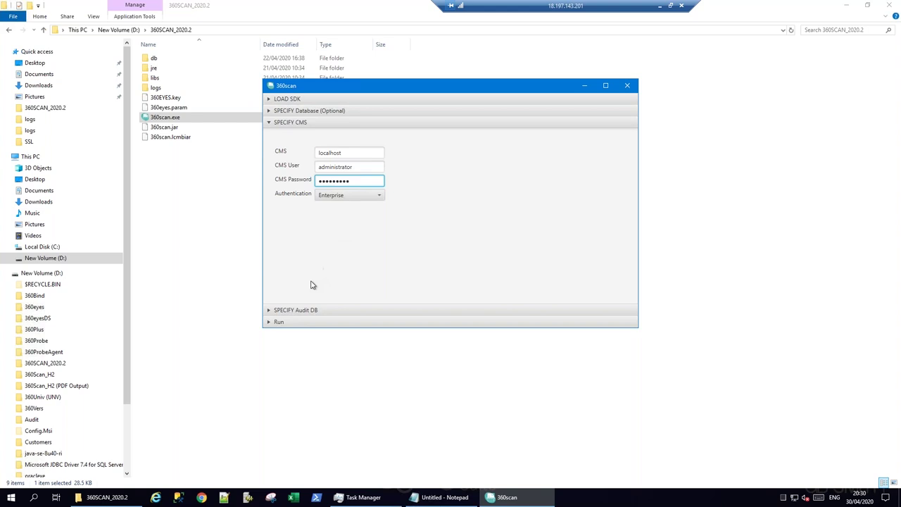
pyautogui.click(300, 314)
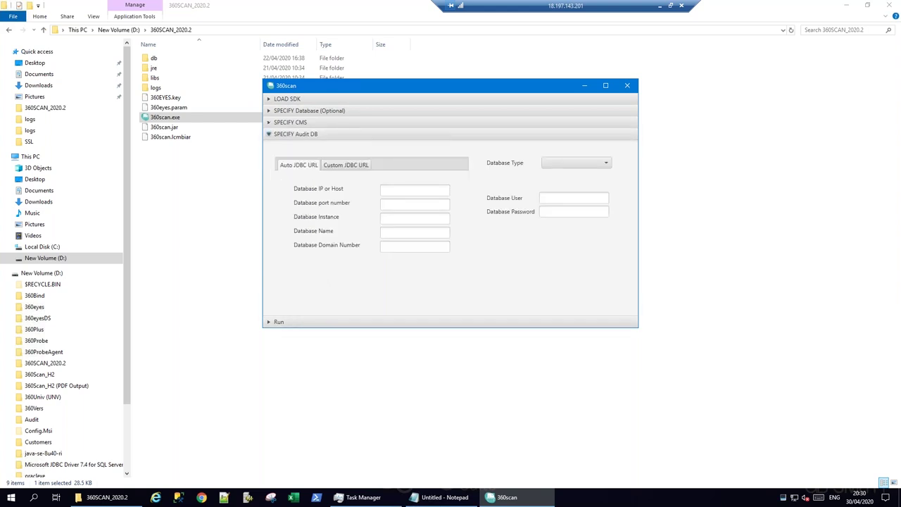
# Make the audit database SQL Server named SAPBI42_AUDITDB, copying the name from the notes
pyautogui.click(606, 164)
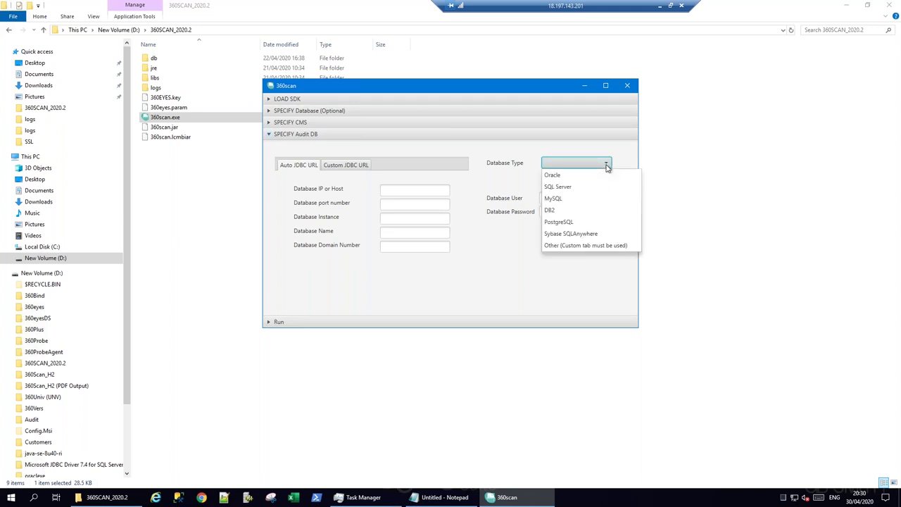
pyautogui.click(581, 187)
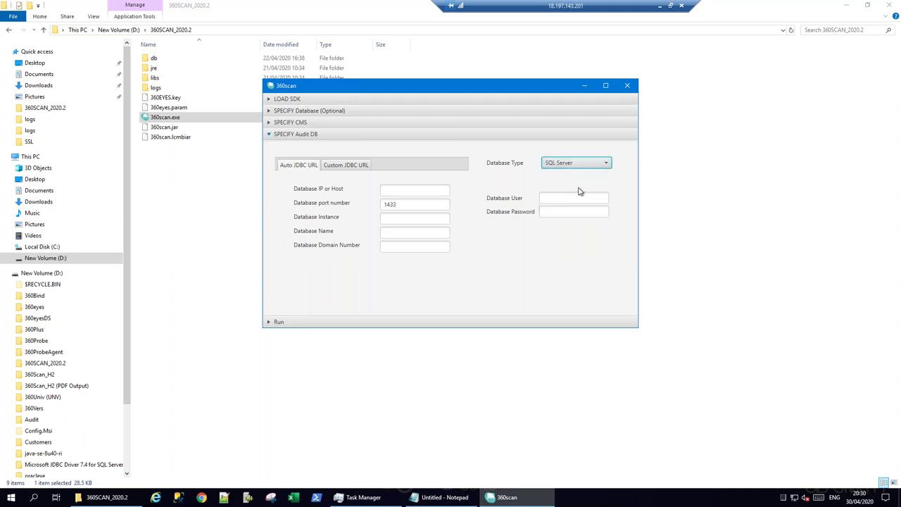
pyautogui.click(432, 499)
pyautogui.hotkey('ctrl', 'a')
pyautogui.hotkey('ctrl', 'c')
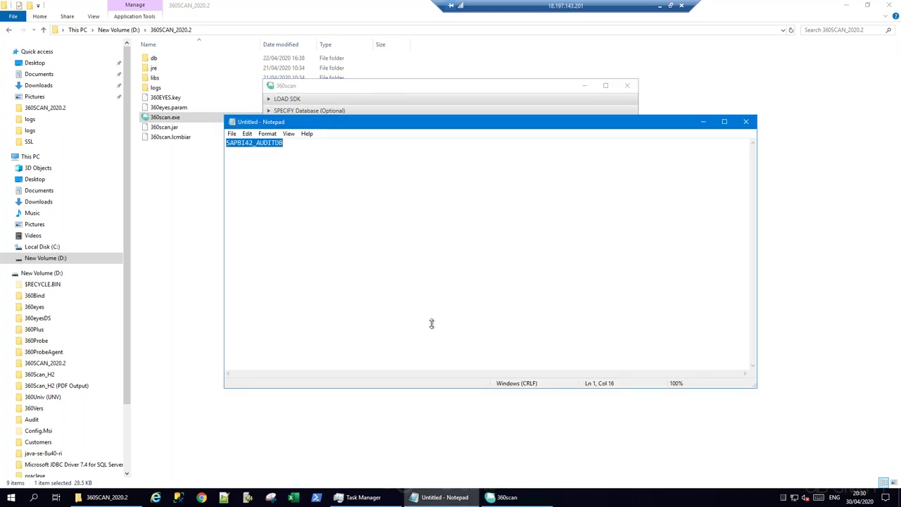
pyautogui.click(703, 121)
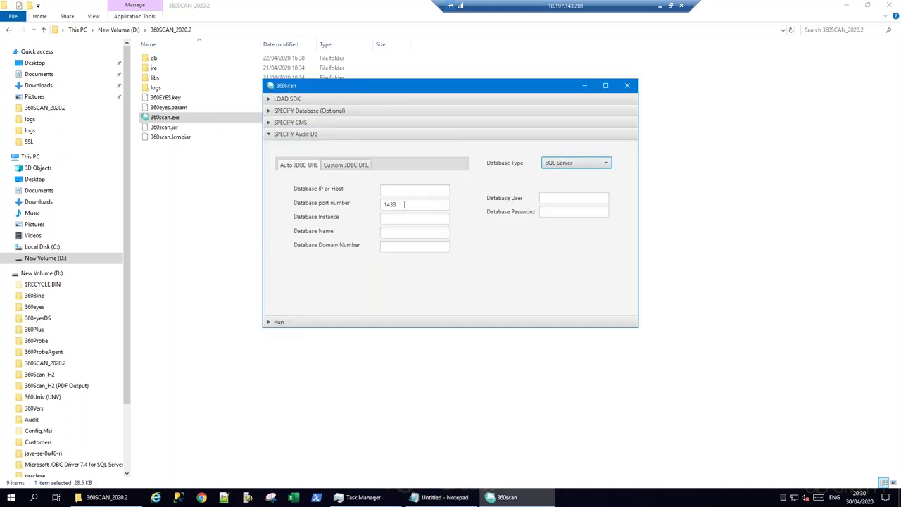
pyautogui.click(390, 232)
pyautogui.hotkey('ctrl', 'v')
# Fill in audit database host localhost plus its user name and password
pyautogui.click(393, 190)
pyautogui.write('localhost')
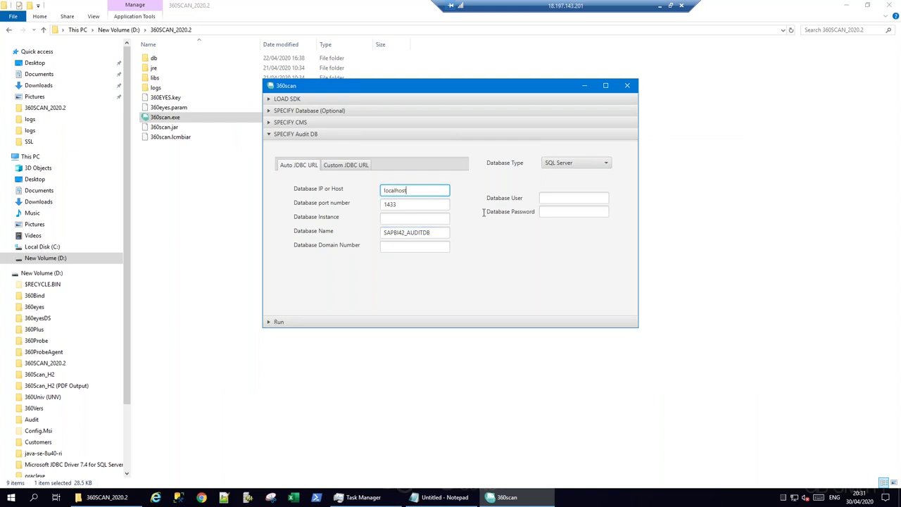
pyautogui.click(565, 200)
pyautogui.write('360')
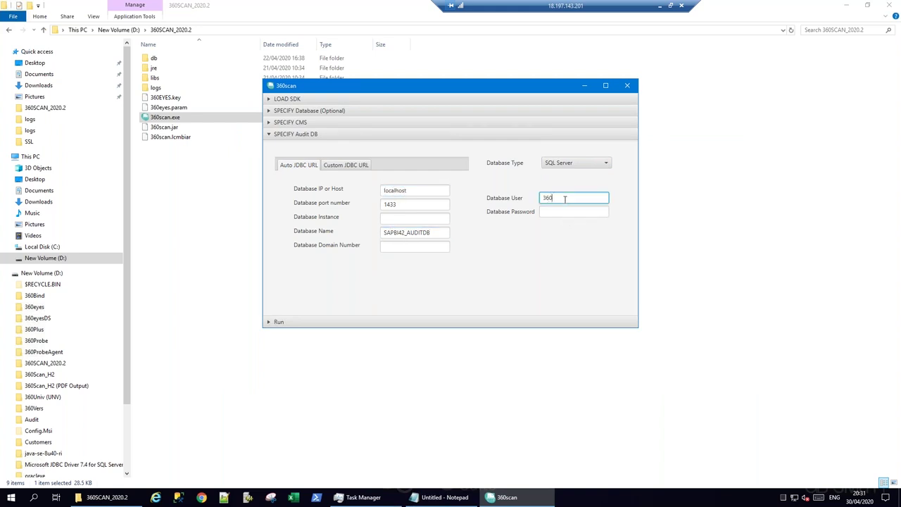
pyautogui.press('Tab')
pyautogui.write('•••••••••')
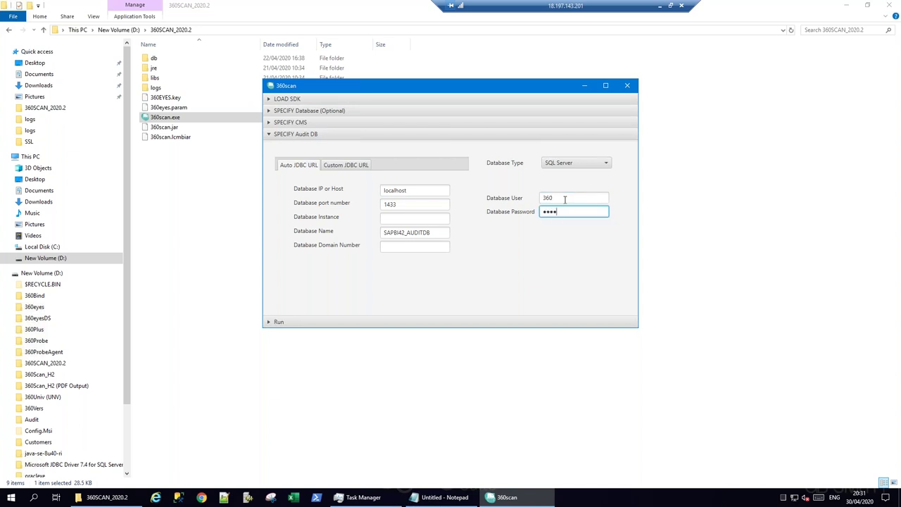
pyautogui.click(278, 323)
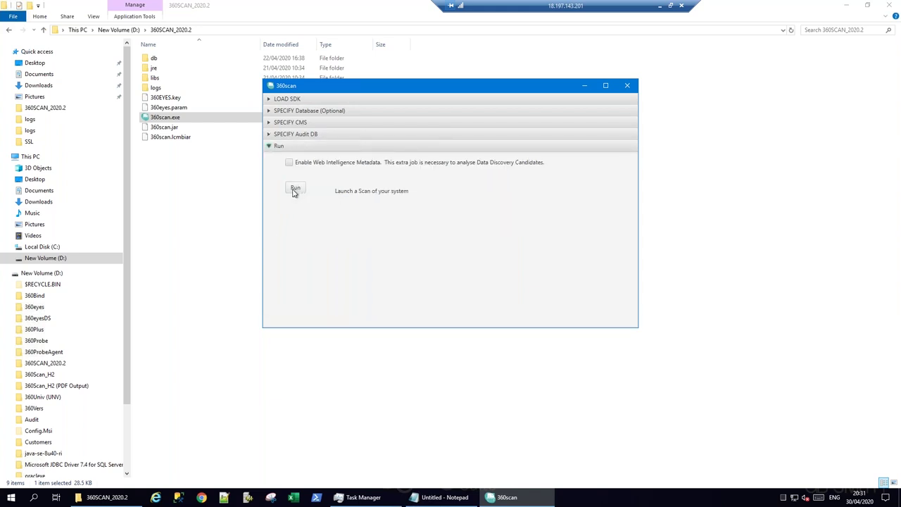
# Start the system scan and minimize 360scan so it keeps running in the background
pyautogui.click(295, 190)
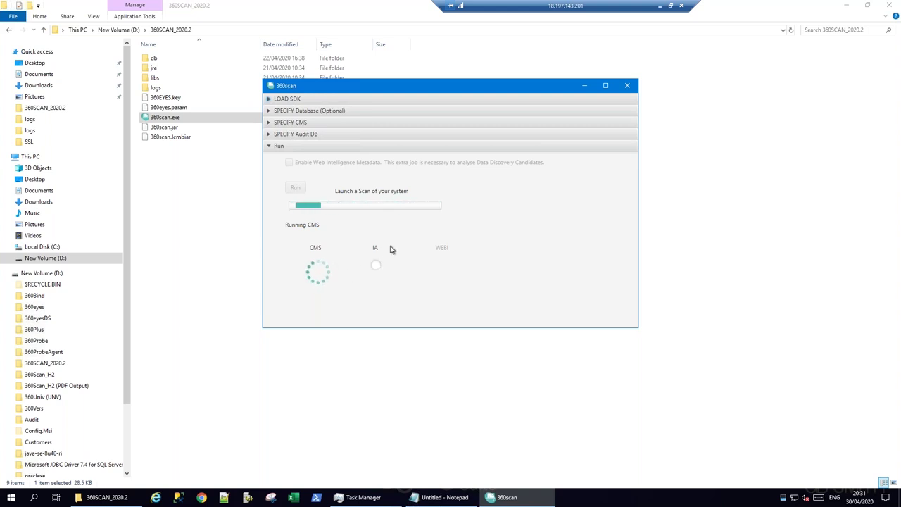
pyautogui.click(585, 85)
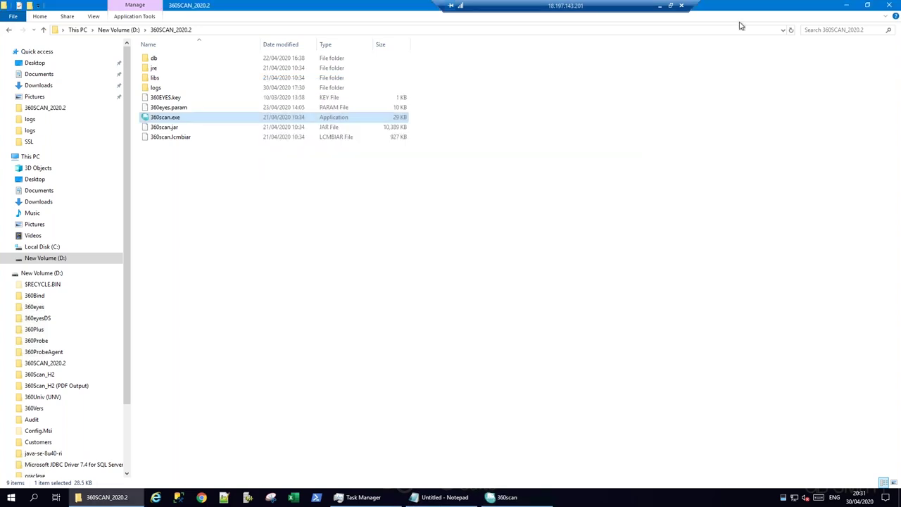
# Log on to BI Launch Pad in Chrome and open 360eyes reports > 05 360scan
pyautogui.click(844, 5)
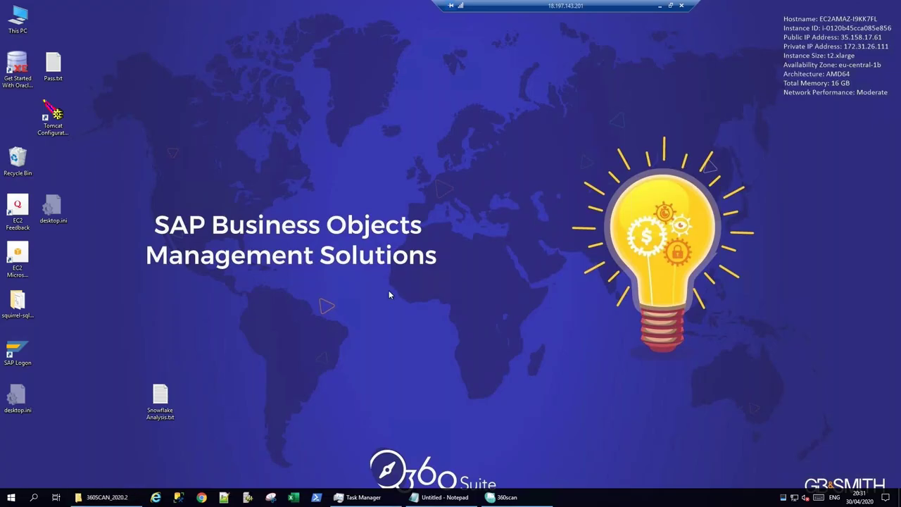
pyautogui.click(226, 497)
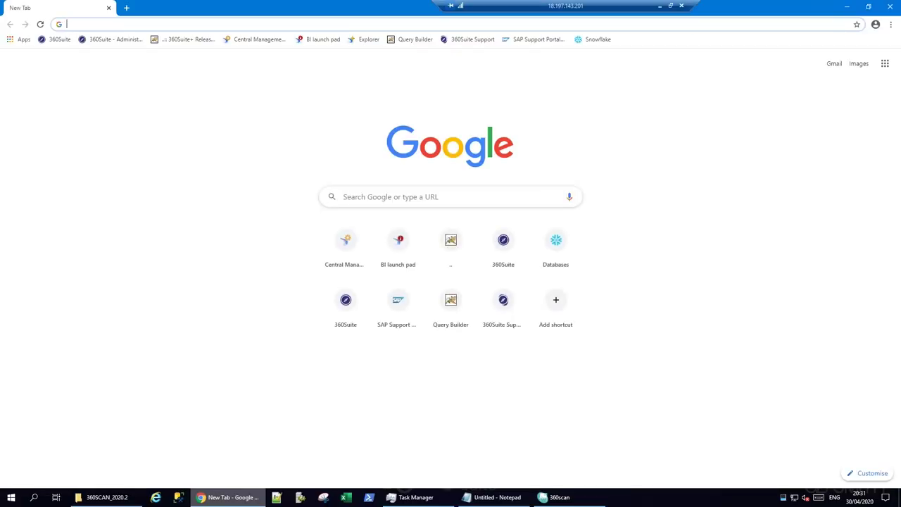
pyautogui.click(319, 43)
pyautogui.click(500, 233)
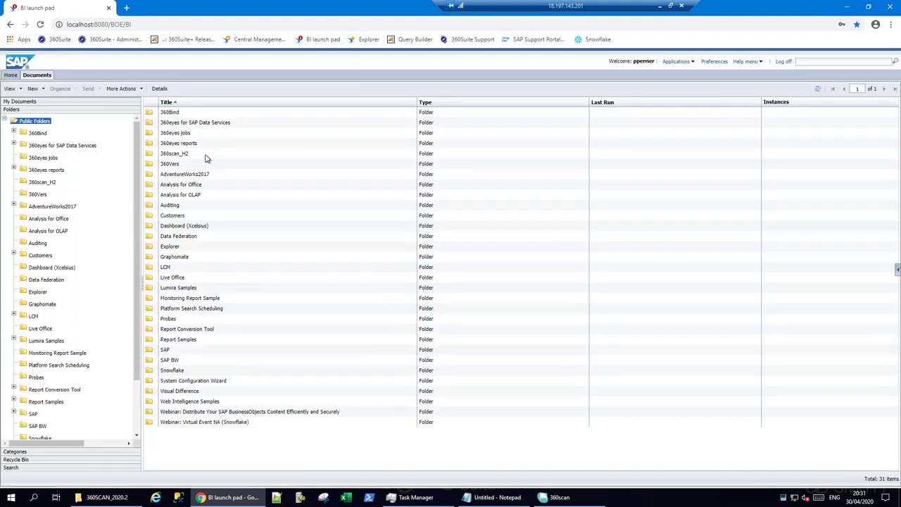
pyautogui.doubleClick(195, 144)
pyautogui.doubleClick(182, 165)
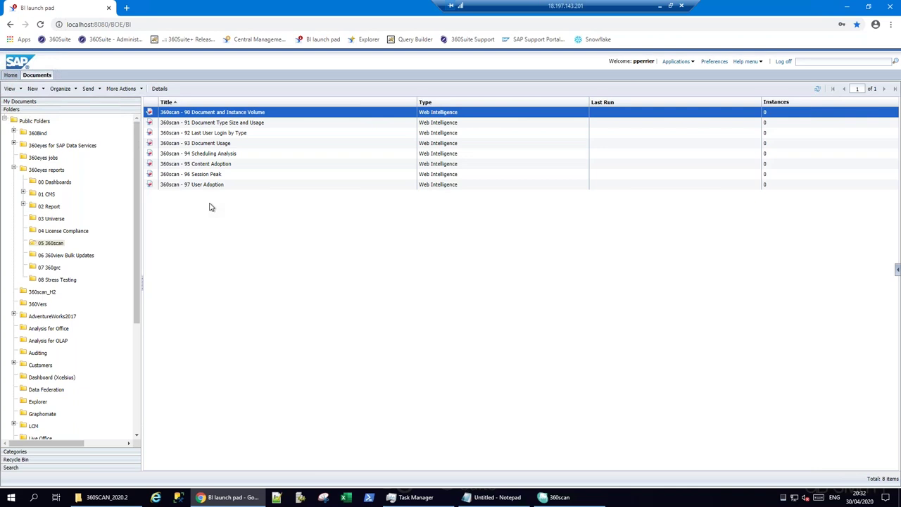
pyautogui.doubleClick(201, 123)
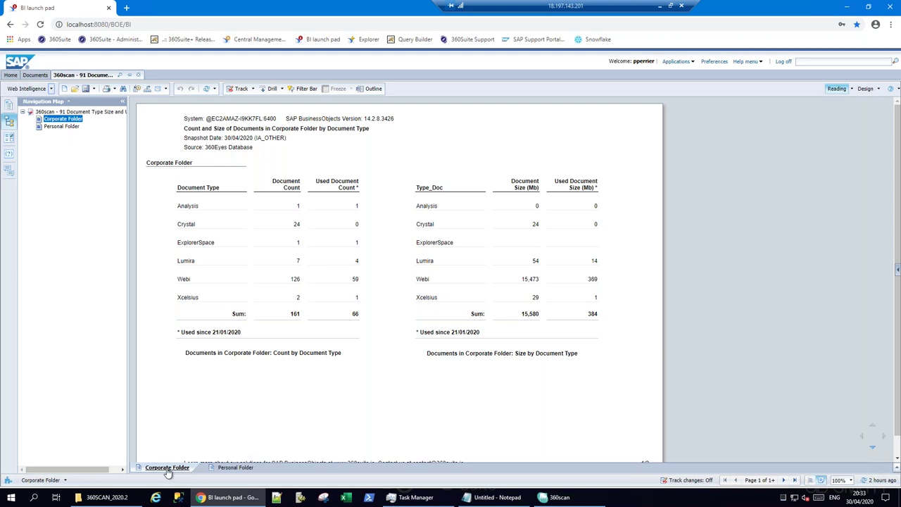
pyautogui.click(231, 469)
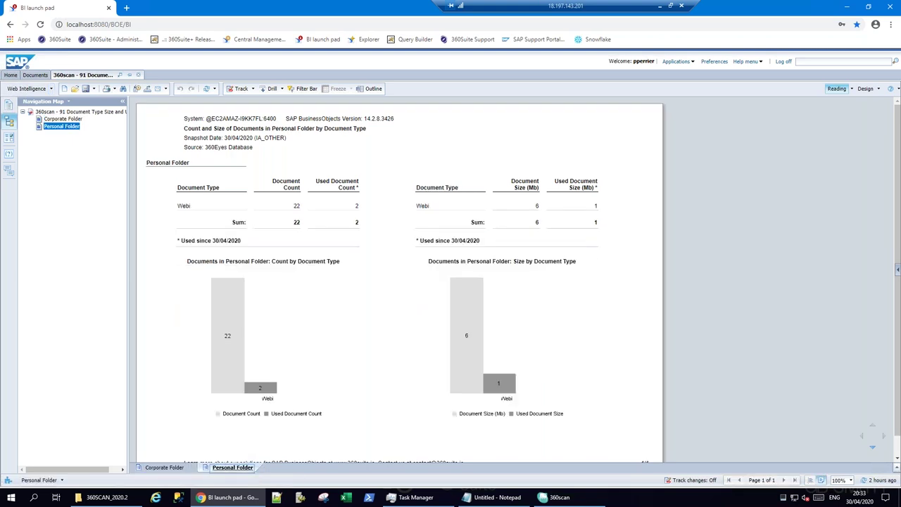
pyautogui.click(164, 468)
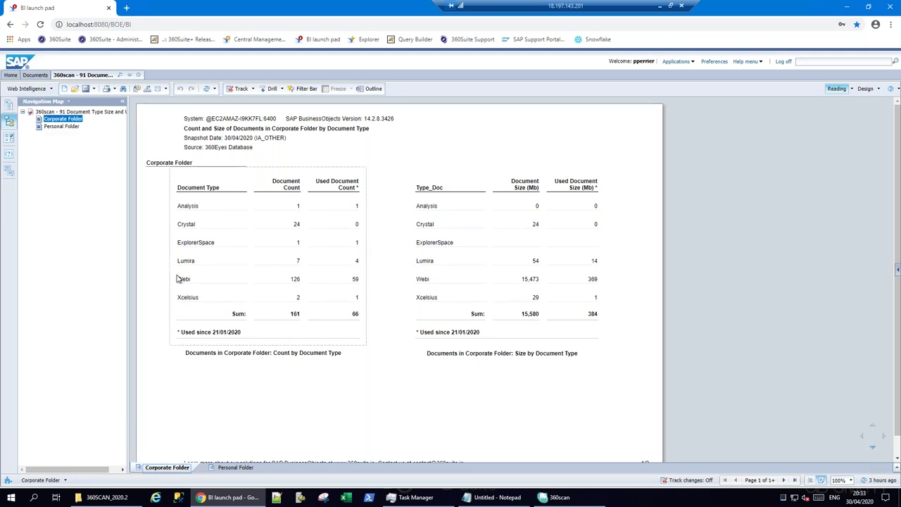
pyautogui.click(138, 75)
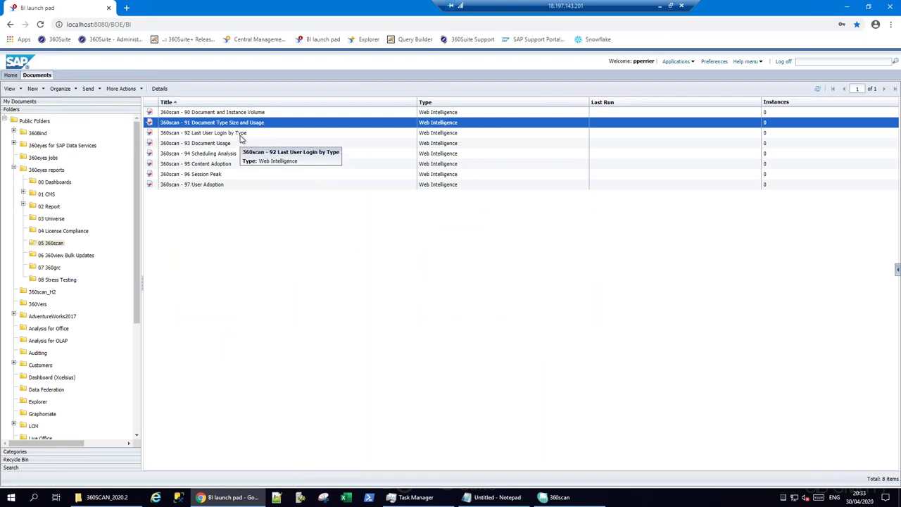
pyautogui.doubleClick(242, 134)
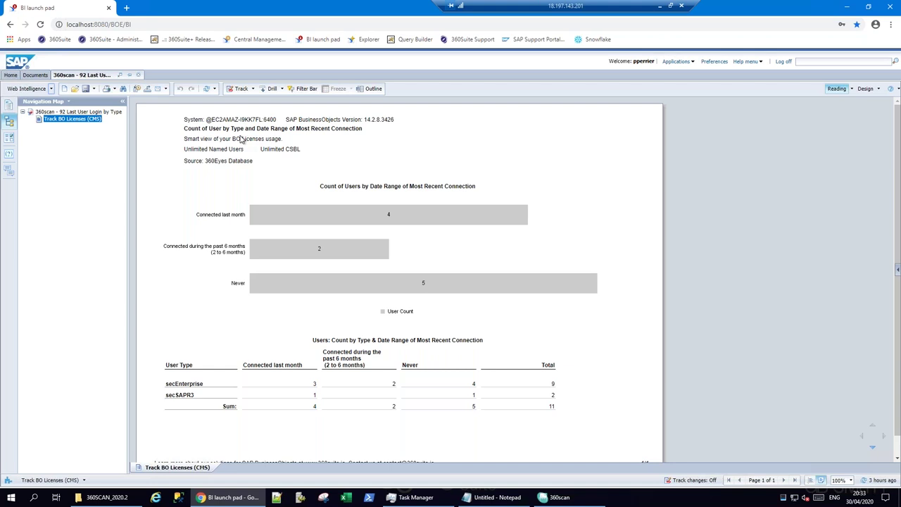
pyautogui.moveTo(184, 149); pyautogui.dragTo(302, 150)
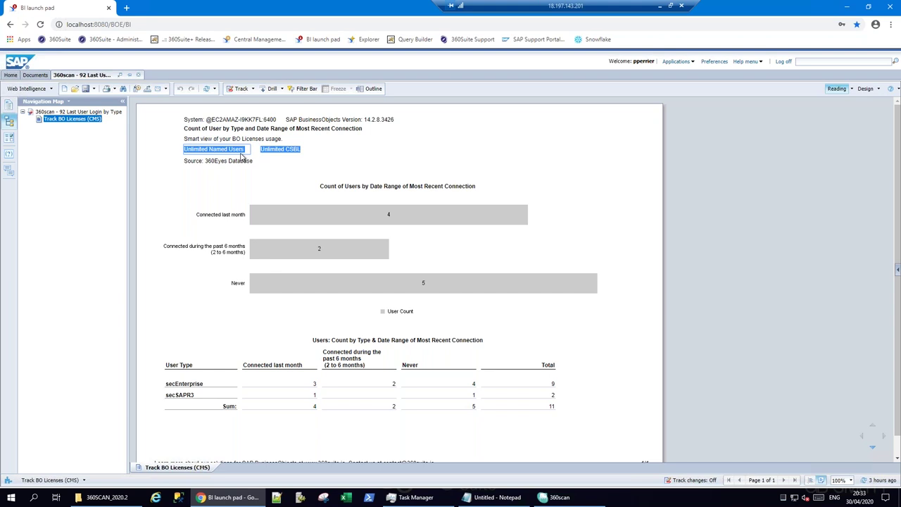
pyautogui.click(315, 157)
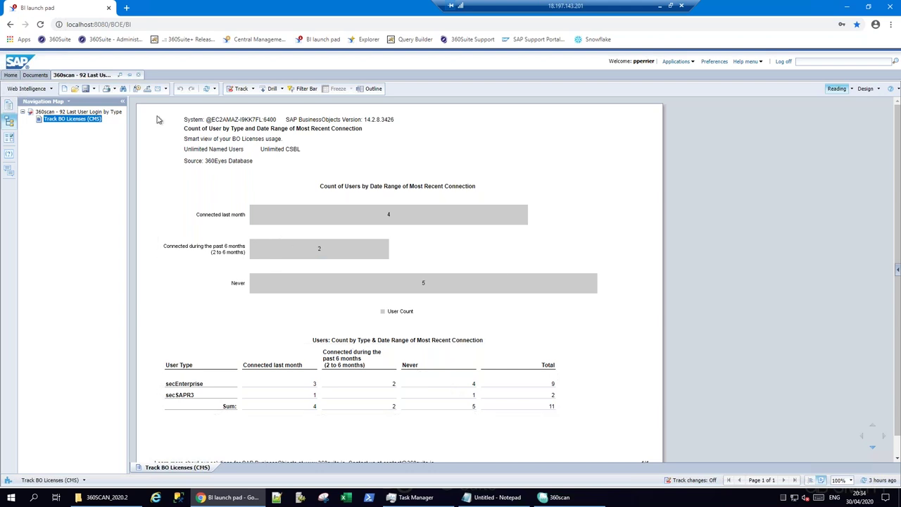
pyautogui.click(138, 74)
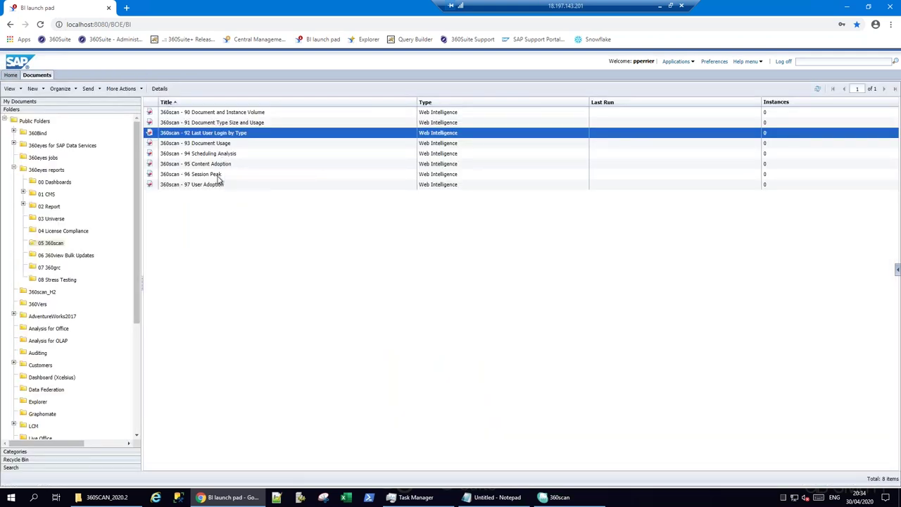
pyautogui.doubleClick(216, 176)
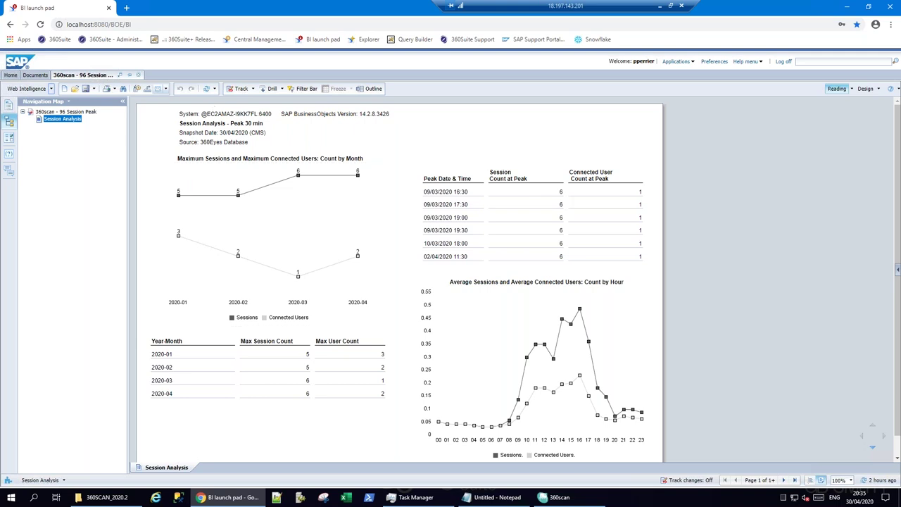
pyautogui.click(138, 75)
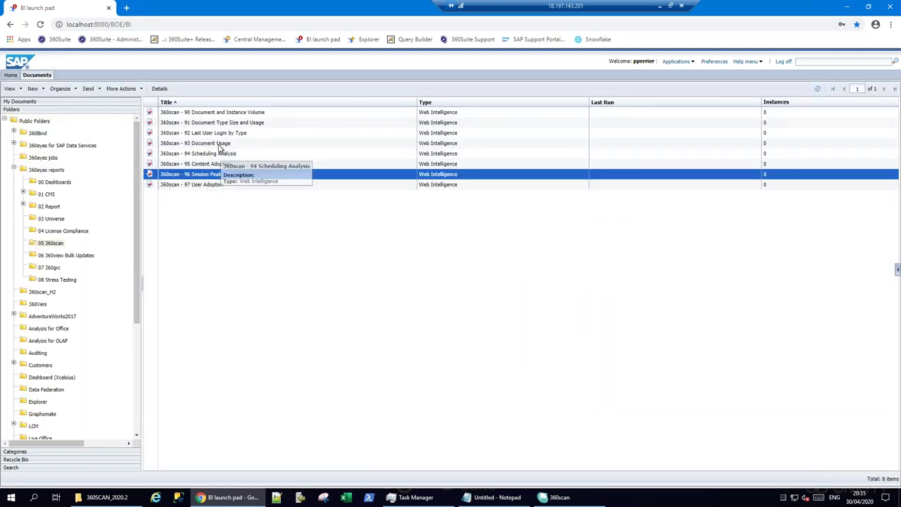
pyautogui.doubleClick(220, 144)
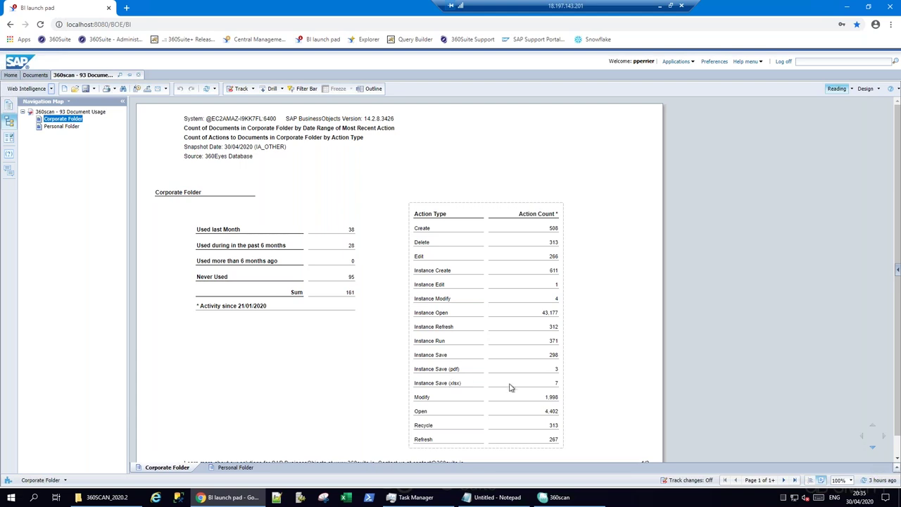
pyautogui.click(138, 75)
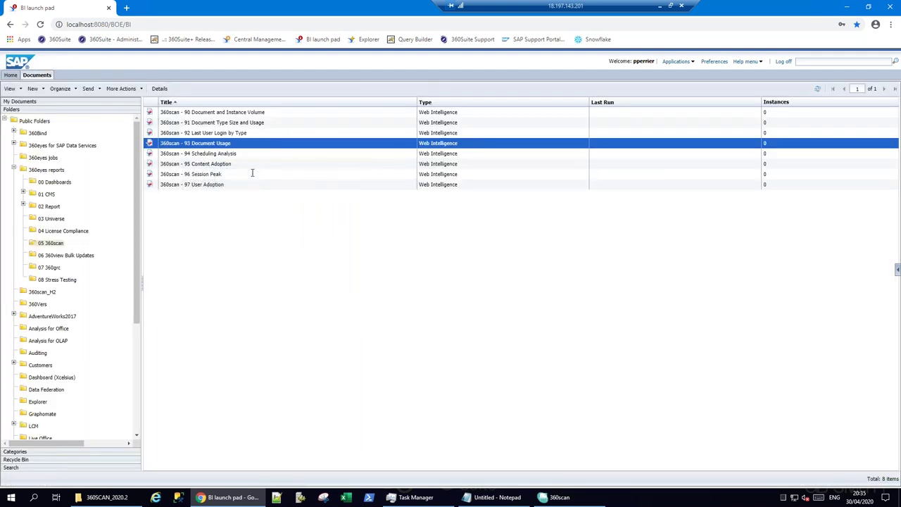
pyautogui.click(233, 153)
pyautogui.doubleClick(232, 154)
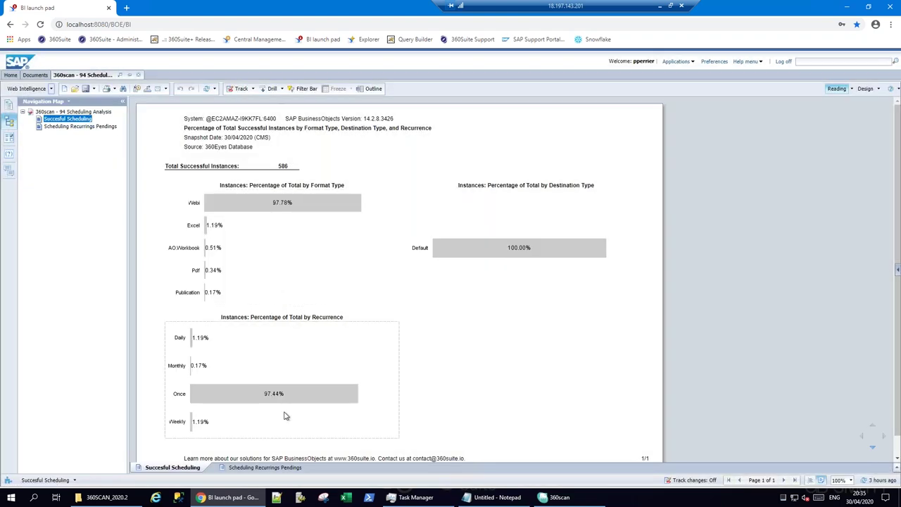
pyautogui.moveTo(236, 399)
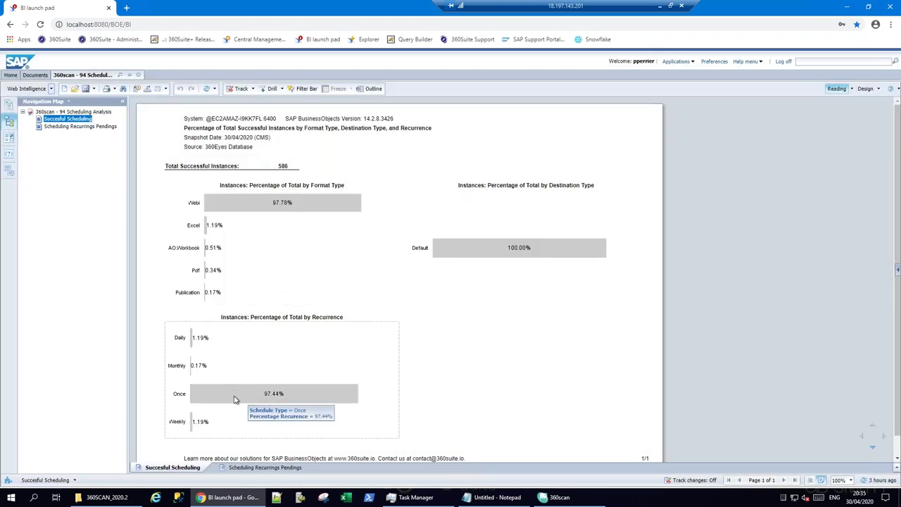
pyautogui.click(255, 468)
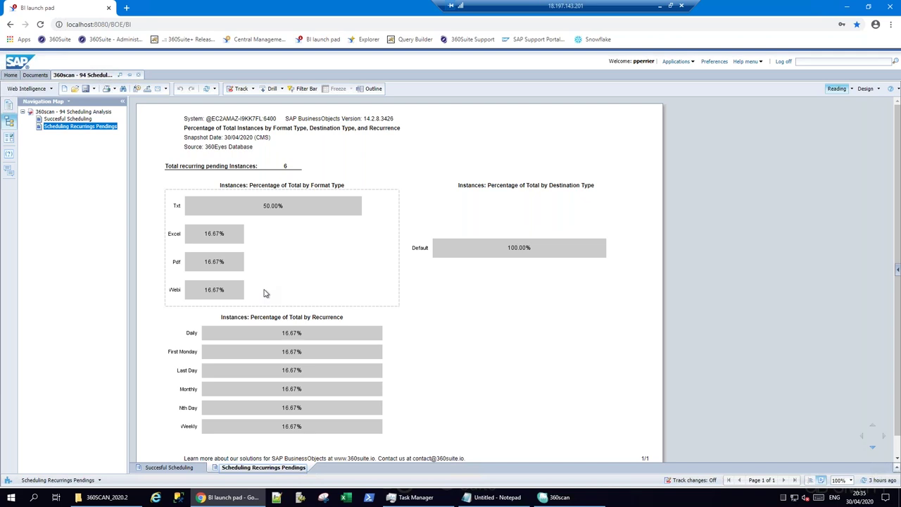
pyautogui.click(138, 76)
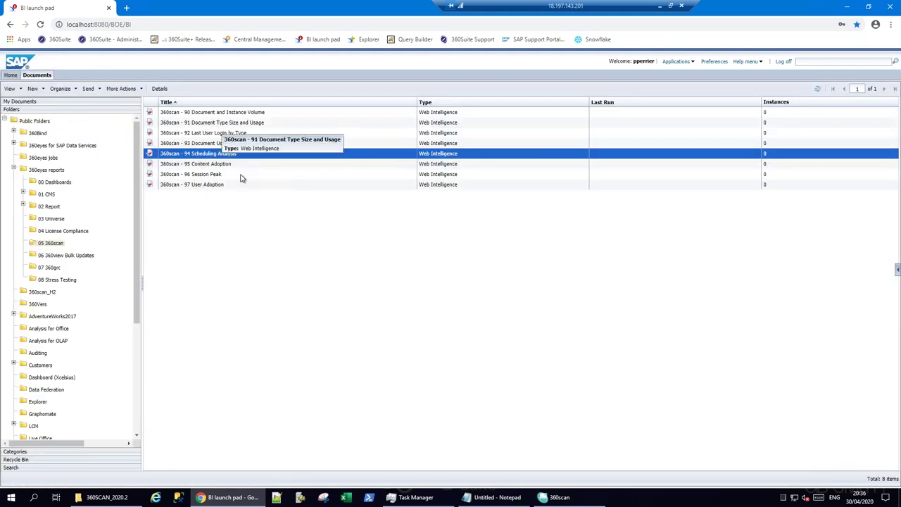
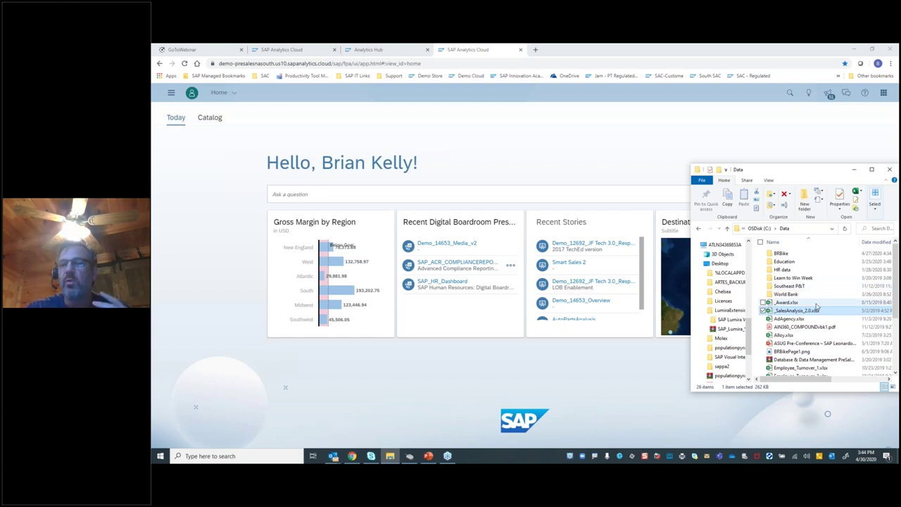
# Drag _SalesAnalysis_2.0.xlsx into SAP Analytics Cloud, creating a dataset totalling 15,593,720.00 Order Value
pyautogui.moveTo(790, 310); pyautogui.dragTo(751, 130)
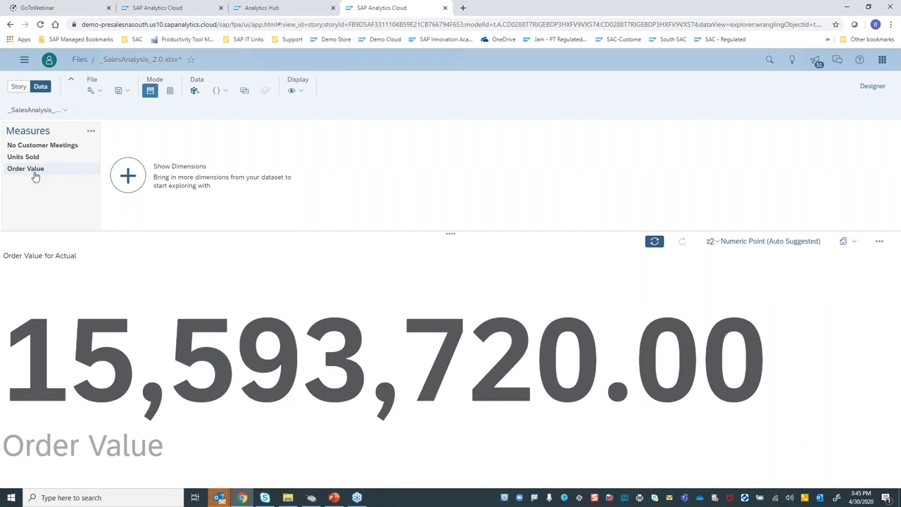
# Show all dimensions, try a Customer Status breakdown filtered to Wholesale, then remove it
pyautogui.click(128, 176)
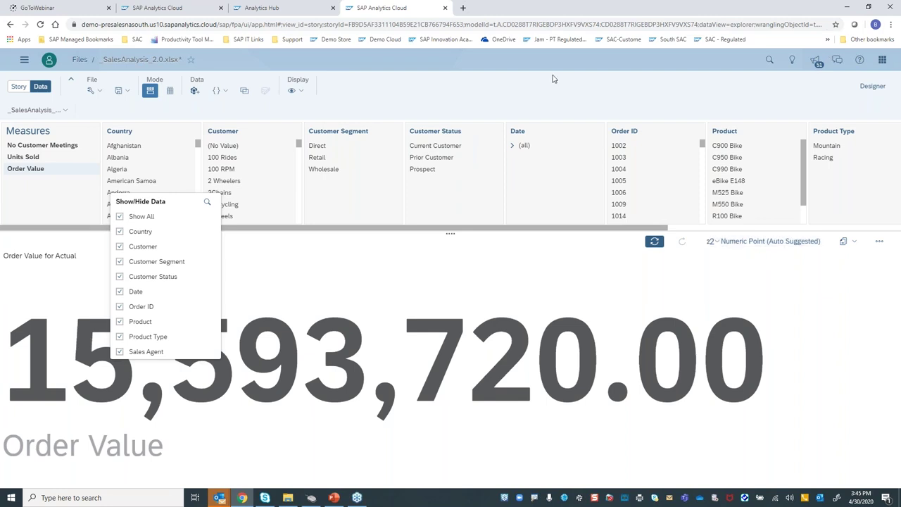
pyautogui.tripleClick(294, 262)
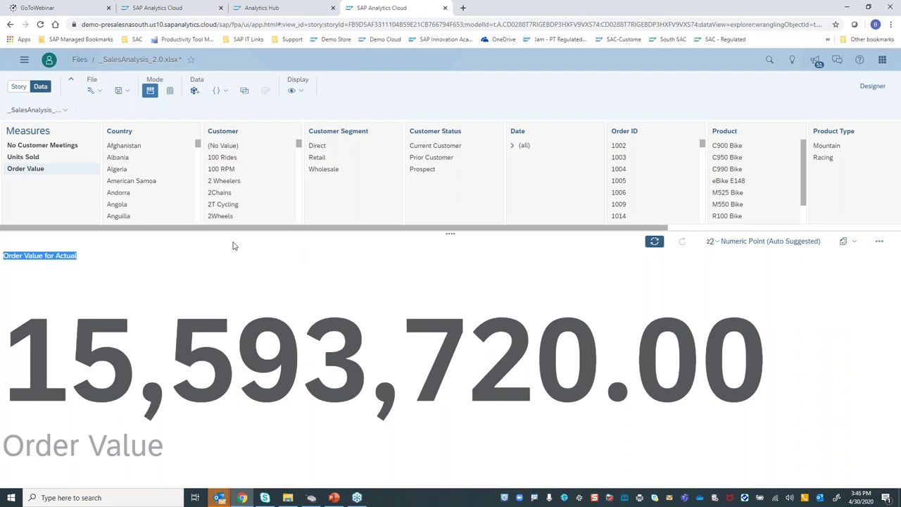
pyautogui.click(441, 135)
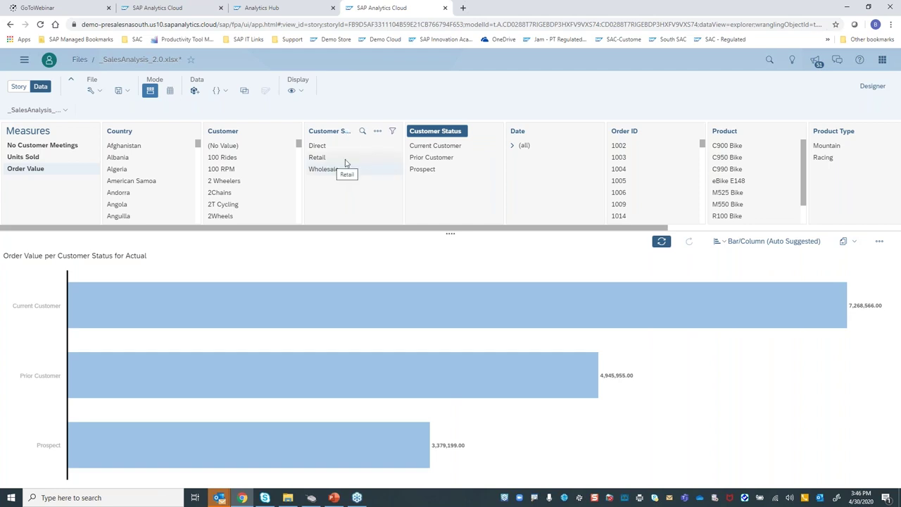
pyautogui.click(321, 174)
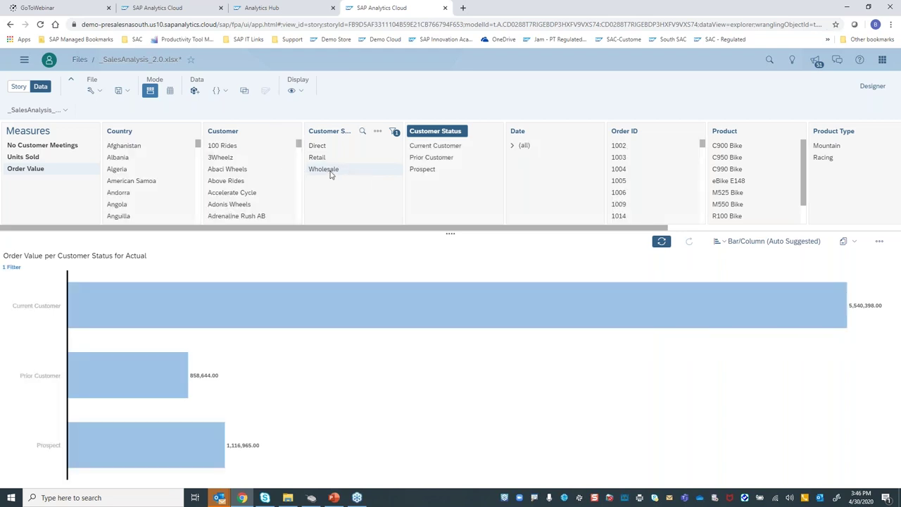
pyautogui.click(435, 134)
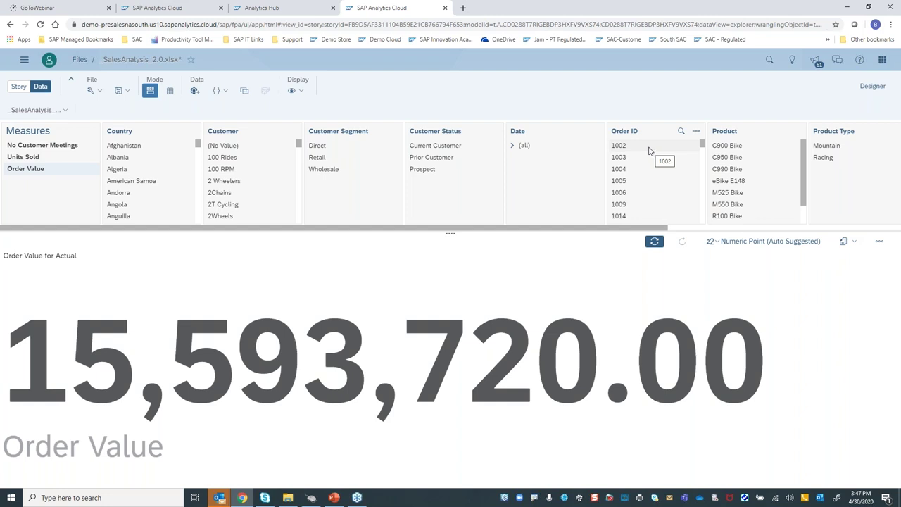
# Break Order Value down by Product and copy the resulting bar chart to Page 1
pyautogui.click(725, 135)
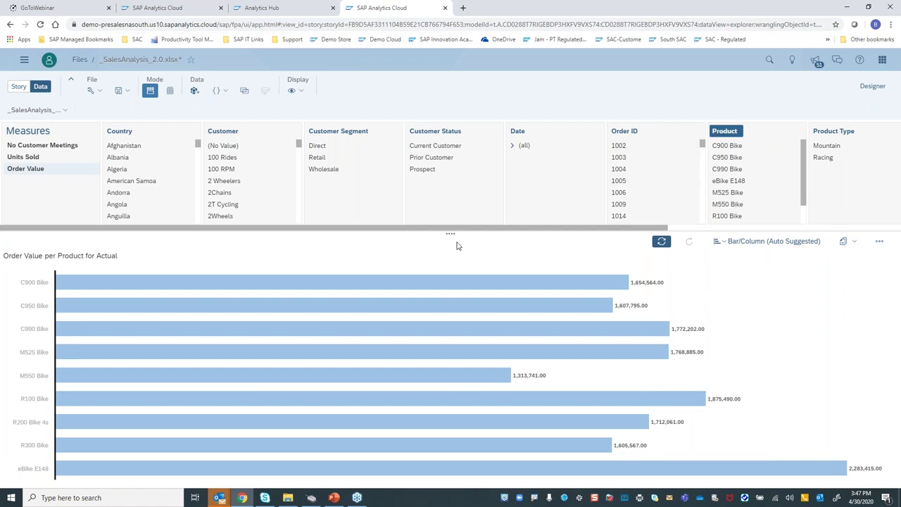
pyautogui.click(817, 244)
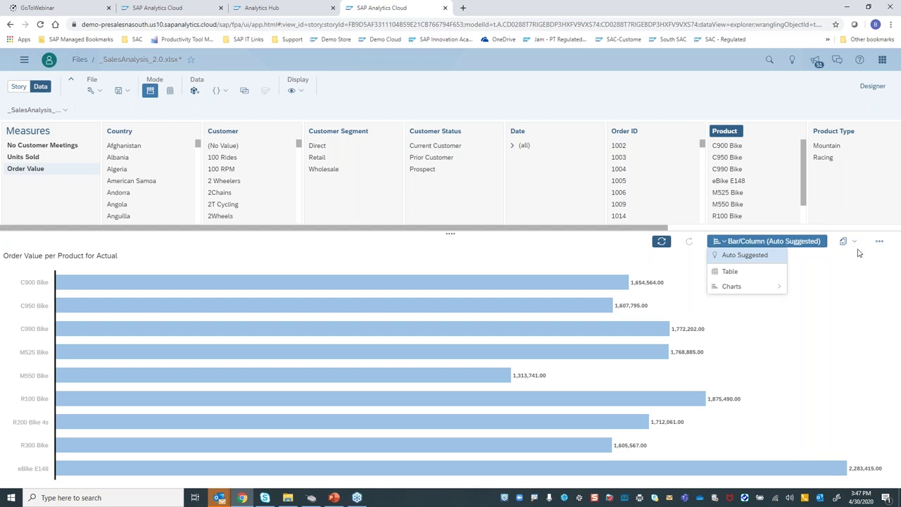
pyautogui.click(879, 242)
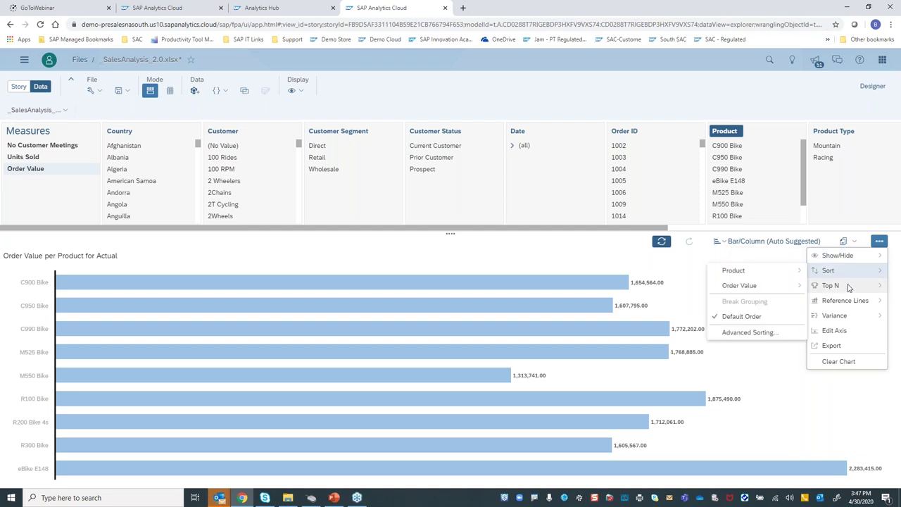
pyautogui.moveTo(848, 286)
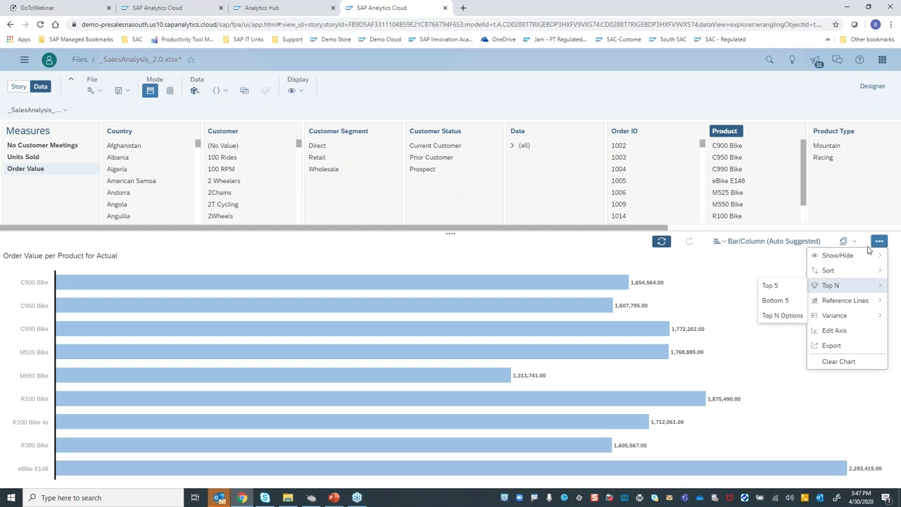
pyautogui.click(854, 242)
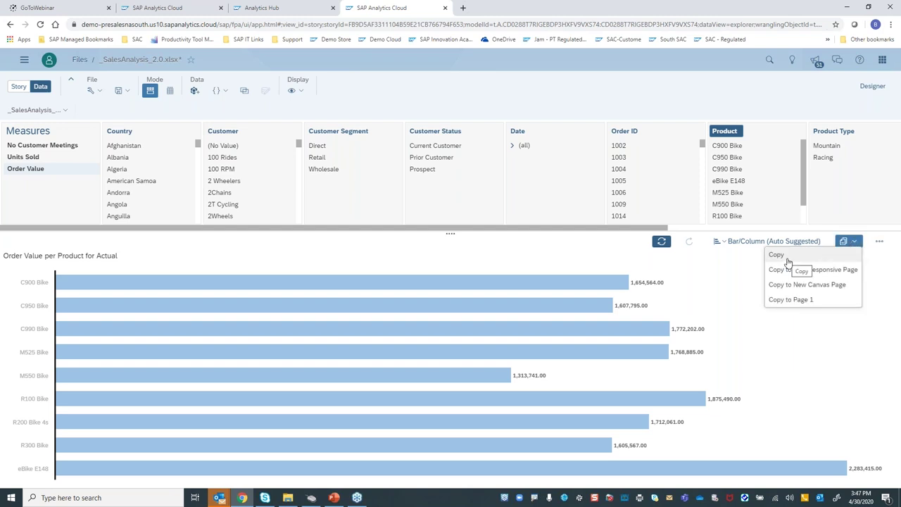
pyautogui.click(780, 300)
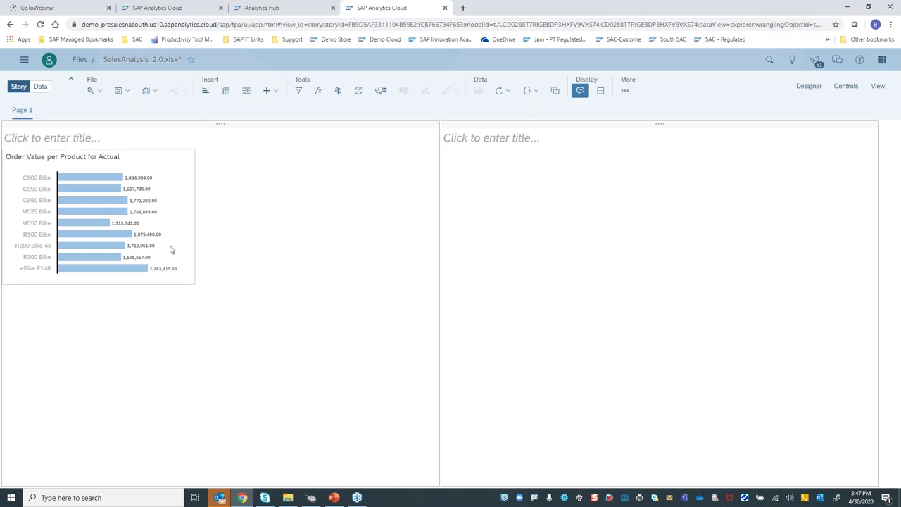
# Resize the Order Value per Product chart on Page 1 to span the left panel
pyautogui.click(195, 283)
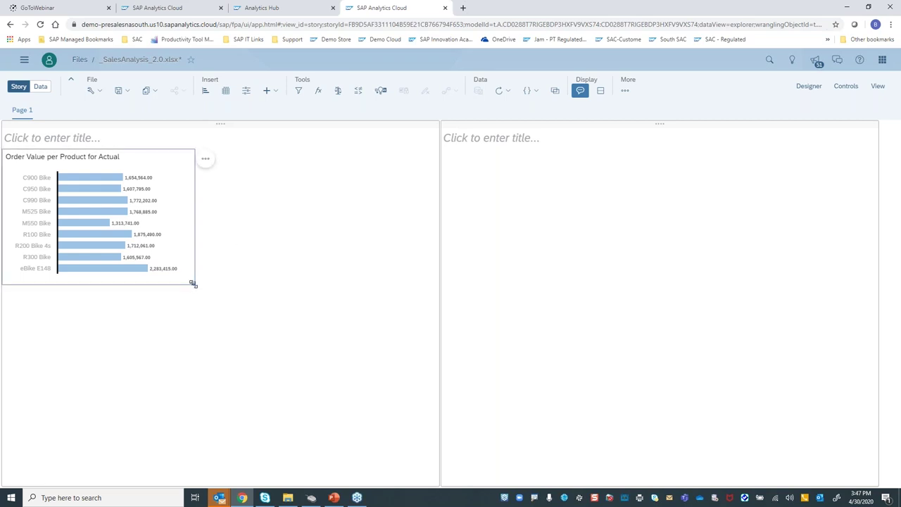
pyautogui.moveTo(197, 285); pyautogui.dragTo(414, 333)
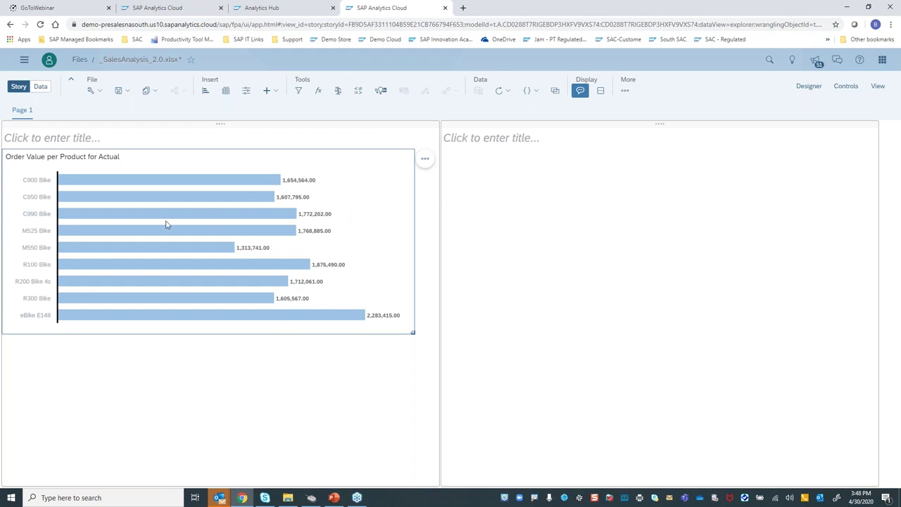
pyautogui.moveTo(225, 217)
pyautogui.click(425, 160)
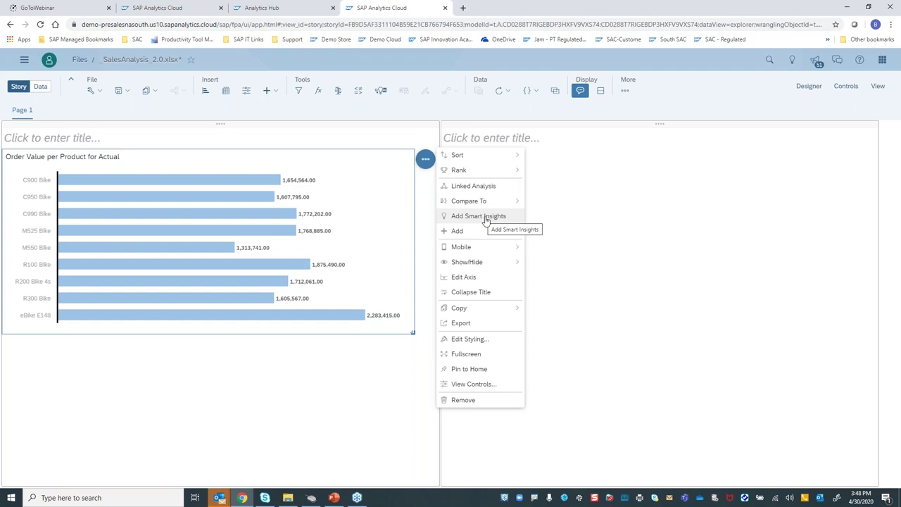
# Add Smart Insights to the product chart, showing eBike E148 32% above average
pyautogui.click(485, 220)
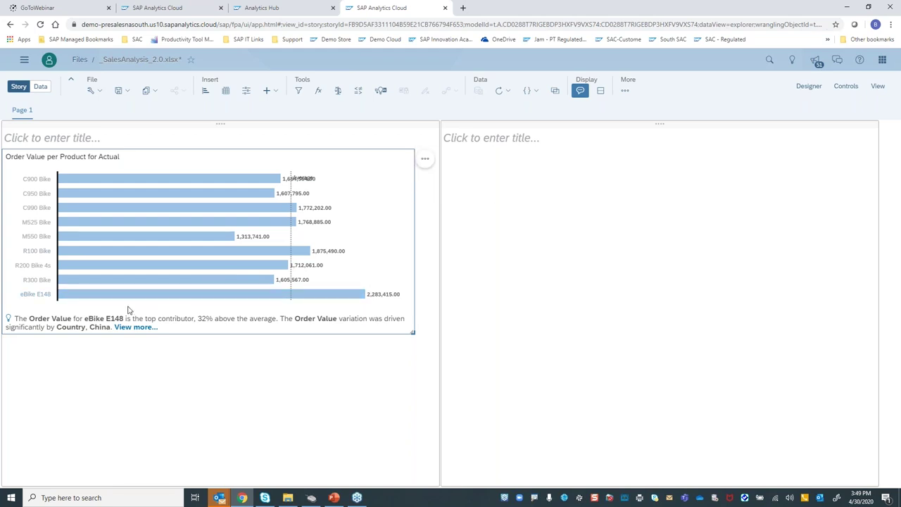
pyautogui.moveTo(138, 294)
pyautogui.moveTo(148, 239)
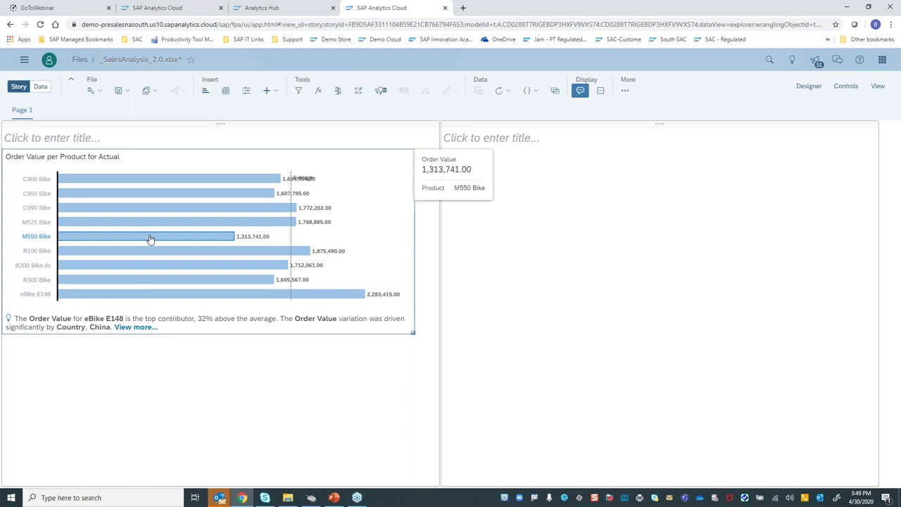
# Open M550 Bike's Smart Insights, view its trend monthly, and copy Order Value per Date to Page 1
pyautogui.rightClick(149, 239)
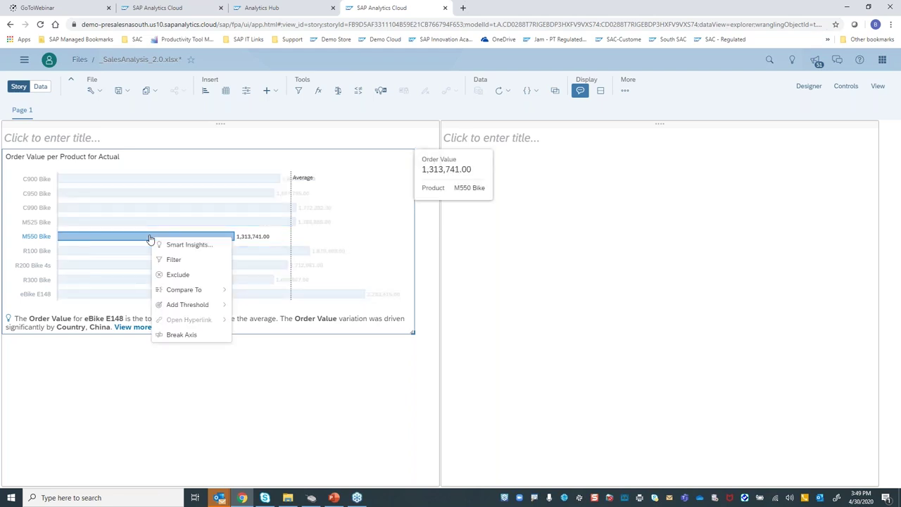
pyautogui.click(189, 246)
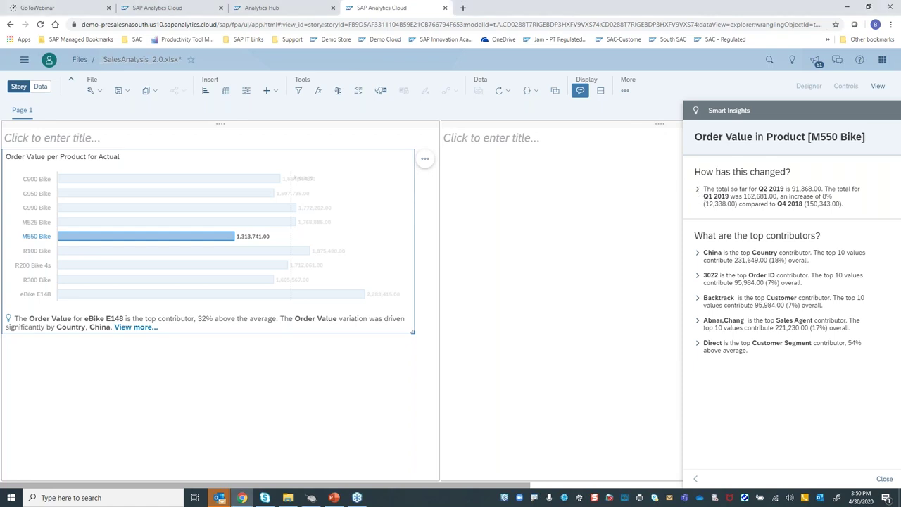
pyautogui.click(697, 190)
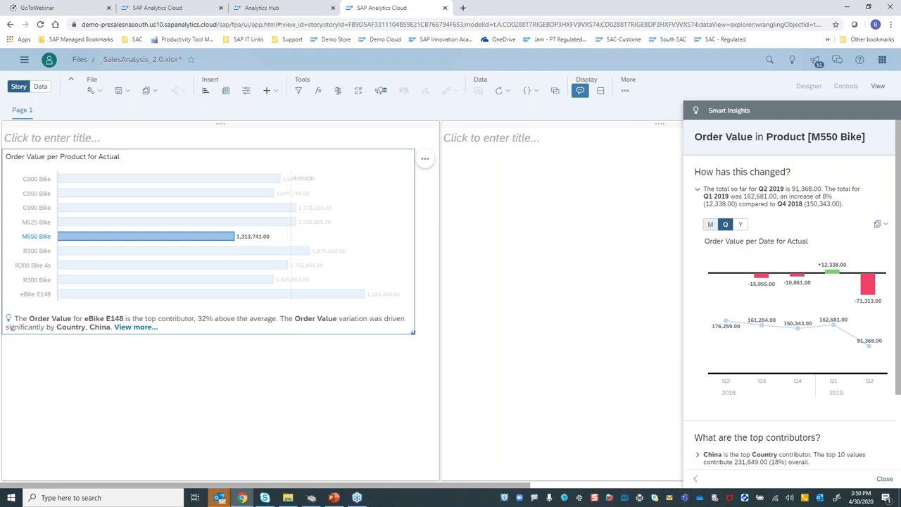
pyautogui.click(710, 226)
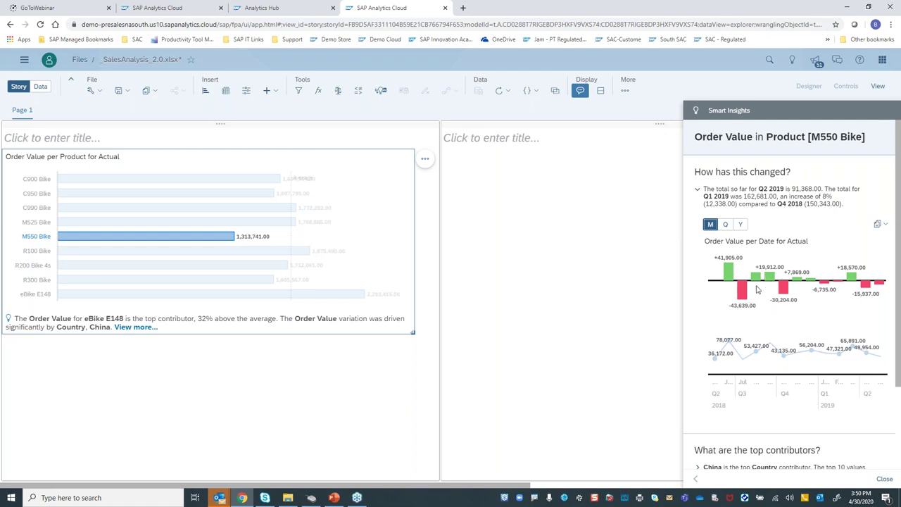
pyautogui.click(886, 225)
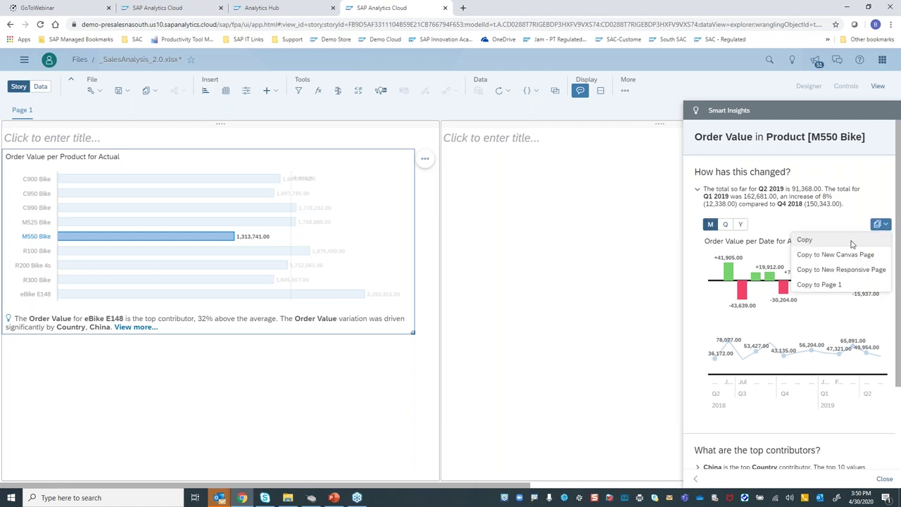
pyautogui.click(825, 285)
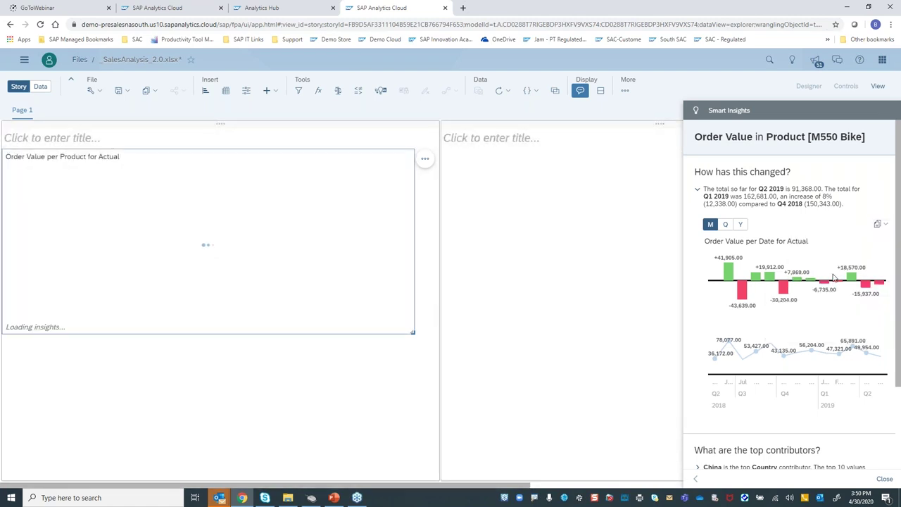
# Expand the Sales Agent contributor and copy its Top 10 Order Value per Sales Agent chart to Page 1
pyautogui.scroll(-1, 819, 397)
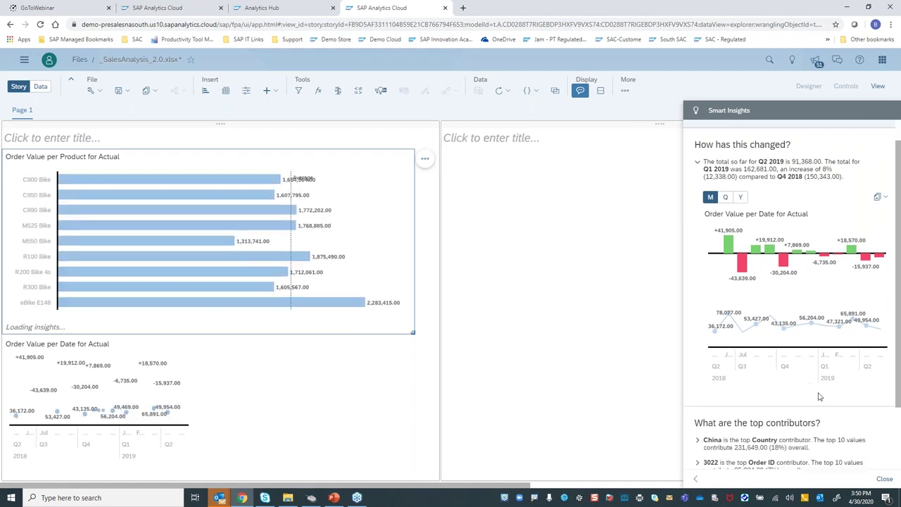
pyautogui.scroll(-3, 823, 402)
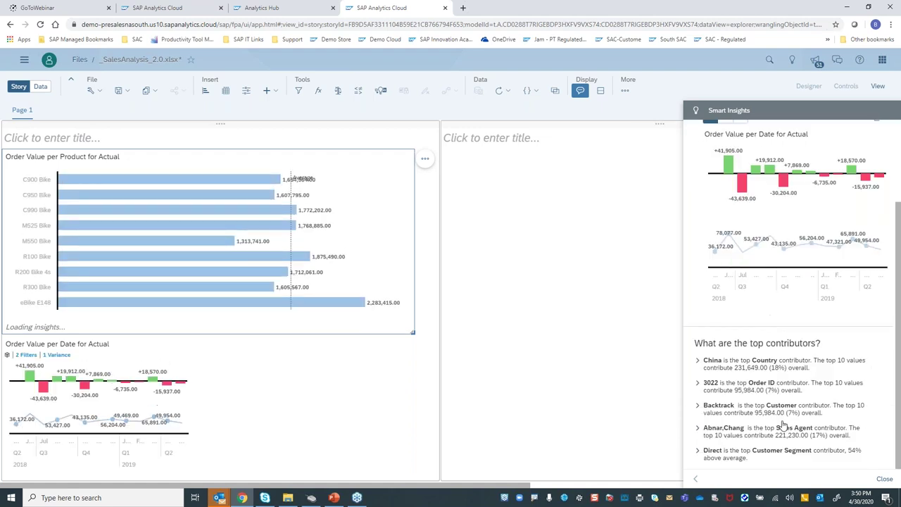
pyautogui.click(735, 431)
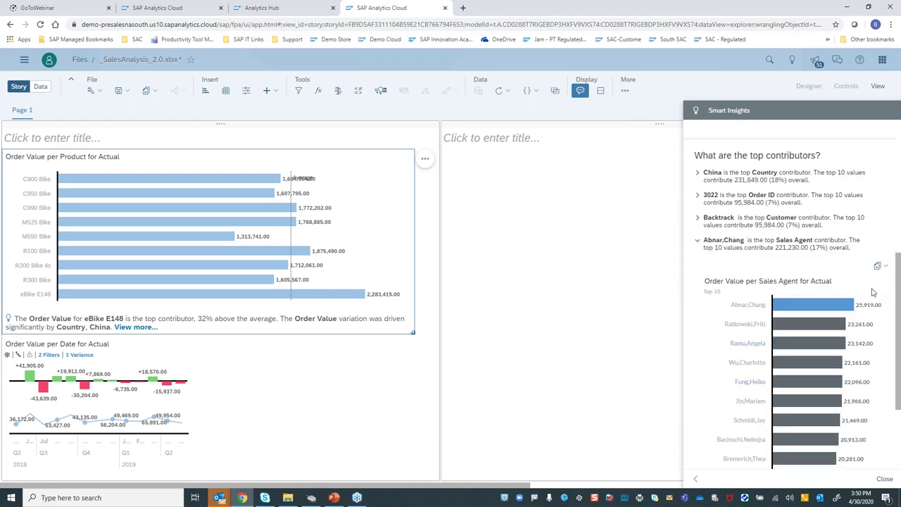
pyautogui.click(878, 268)
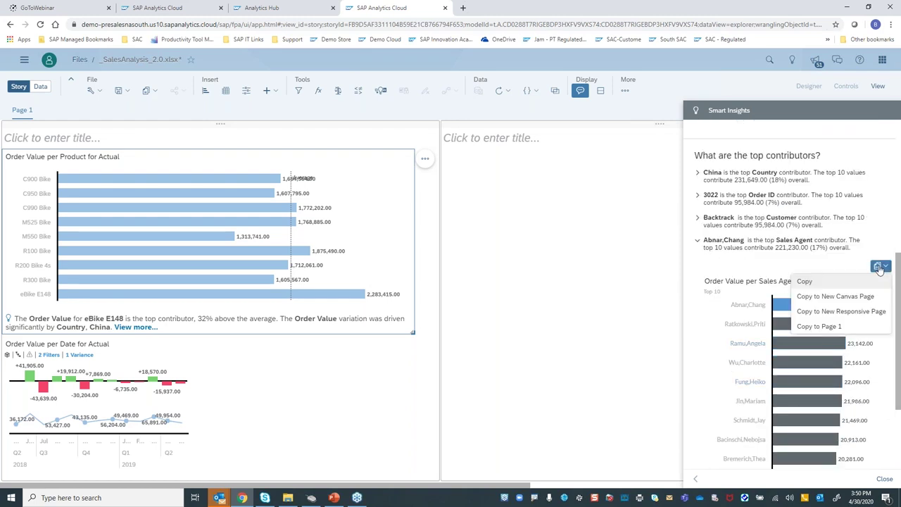
pyautogui.click(840, 327)
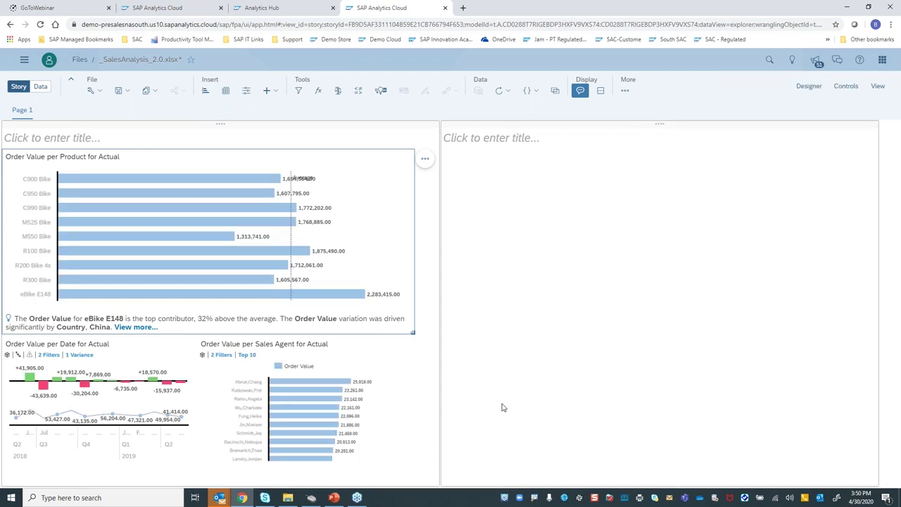
pyautogui.click(299, 384)
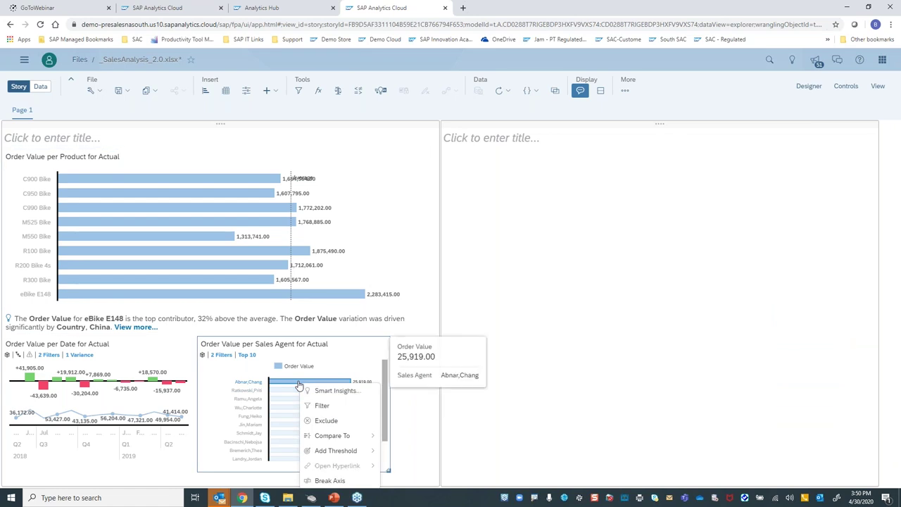
# Copy the top agent's Top 10 Order Value per Customer chart to Page 1, then close insights
pyautogui.click(317, 391)
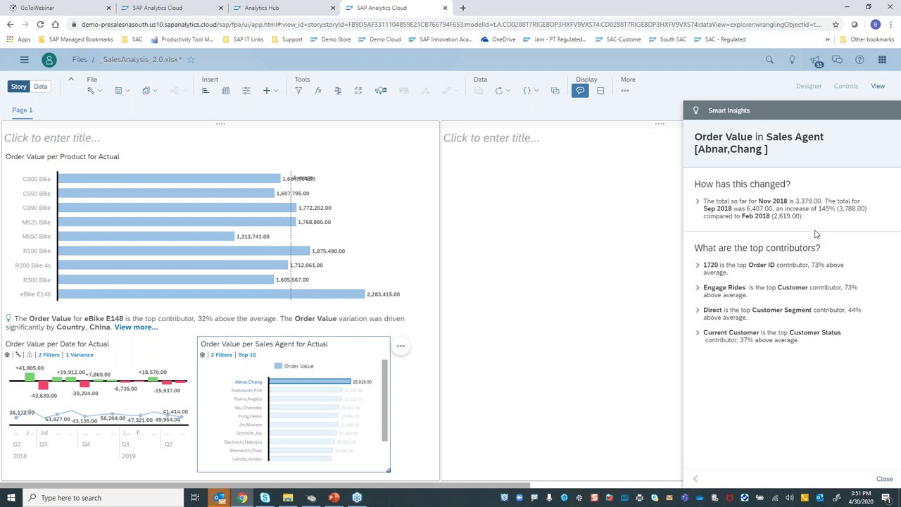
pyautogui.click(701, 292)
pyautogui.moveTo(798, 364)
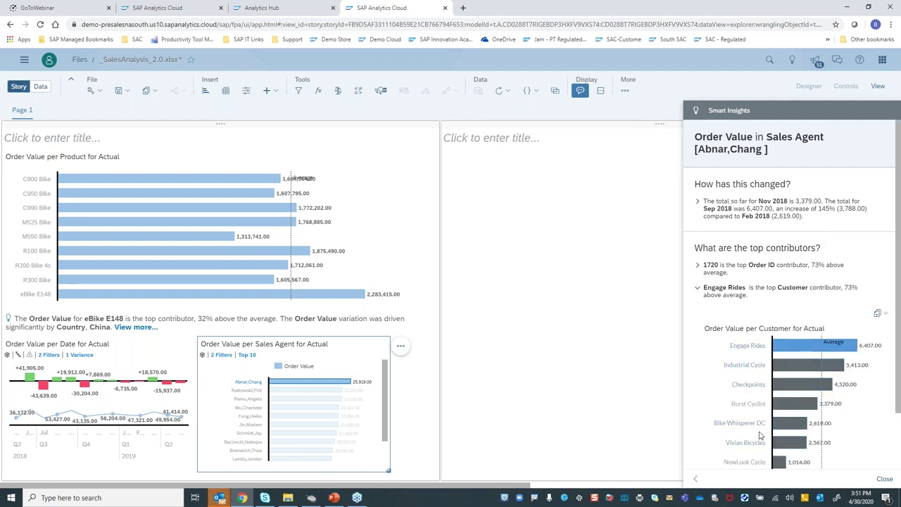
pyautogui.click(881, 313)
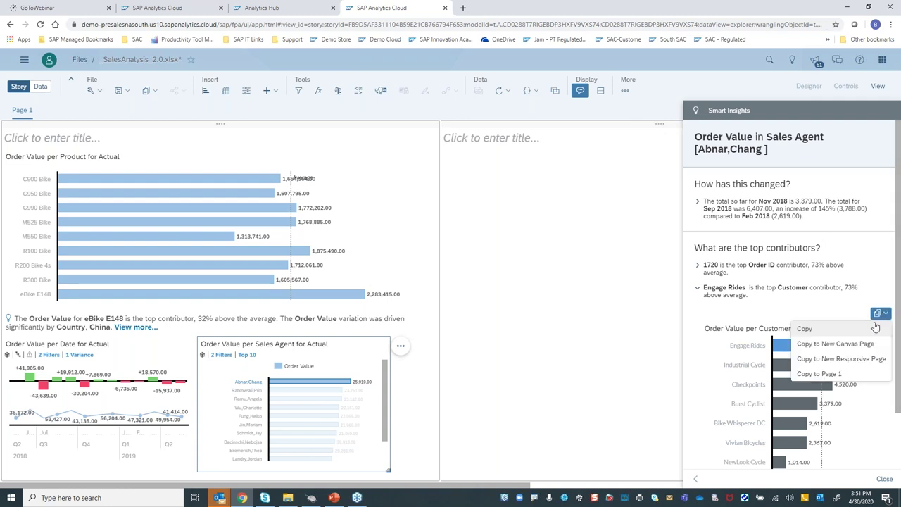
pyautogui.click(819, 374)
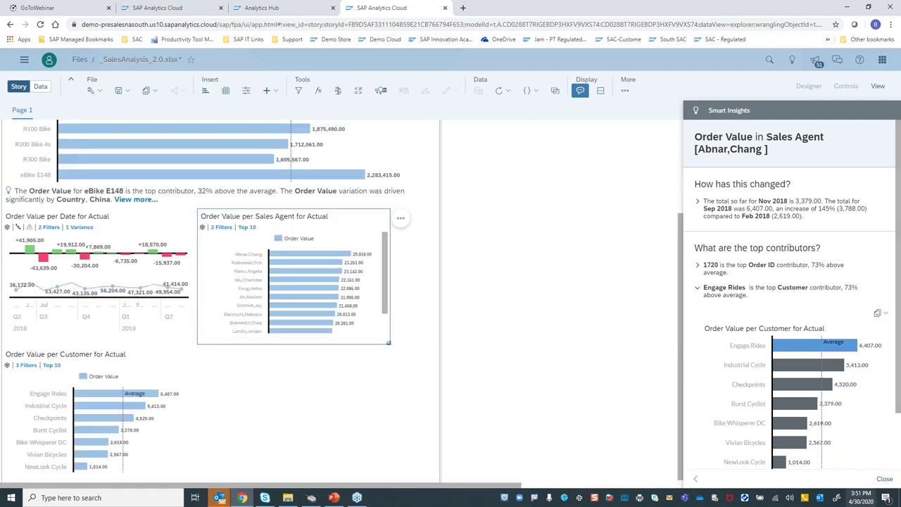
pyautogui.click(884, 478)
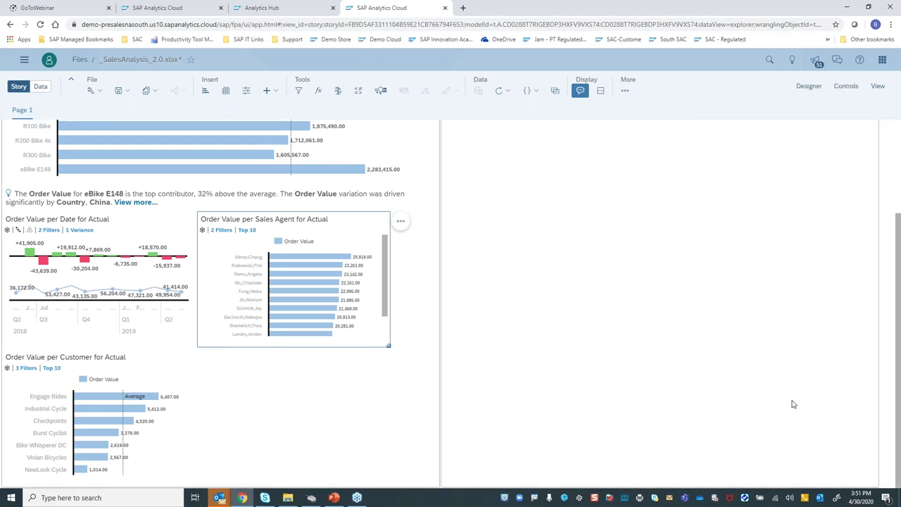
pyautogui.scroll(3, 637, 303)
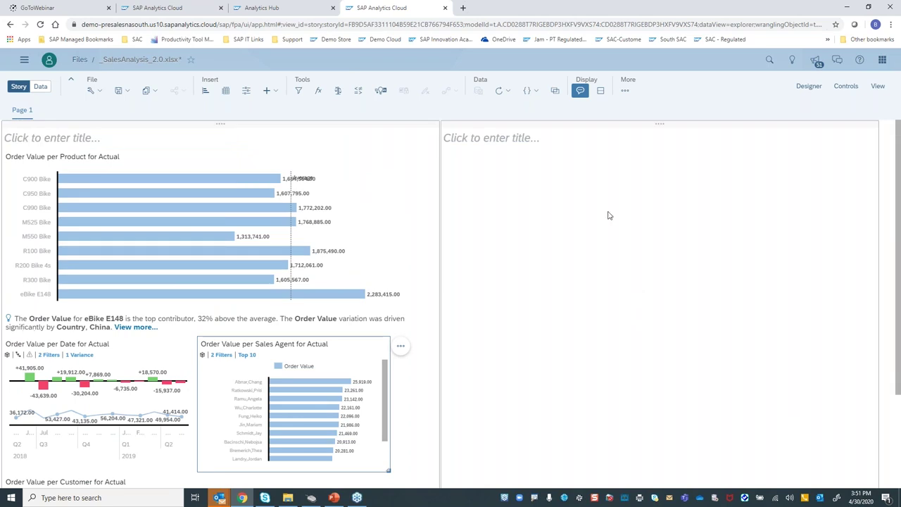
# Select Page 1's empty right panel and launch Search to Insight from the shell bar
pyautogui.click(498, 193)
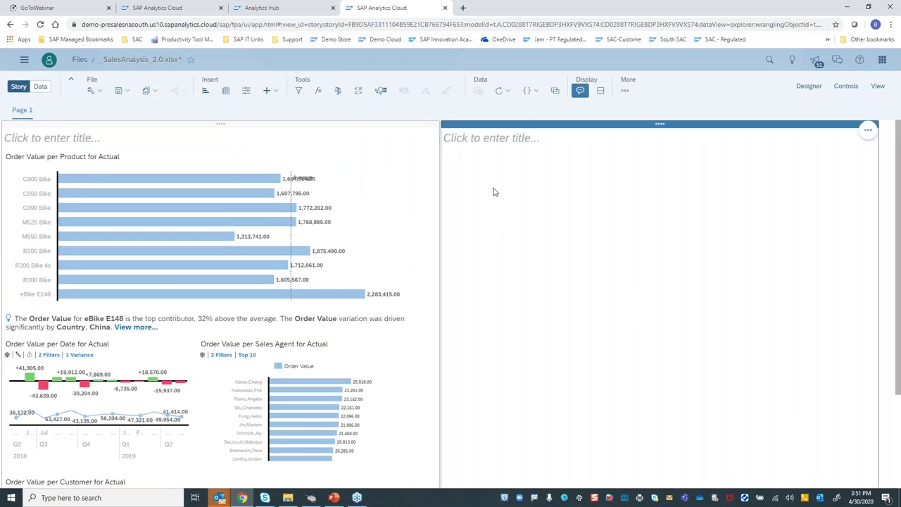
pyautogui.click(770, 62)
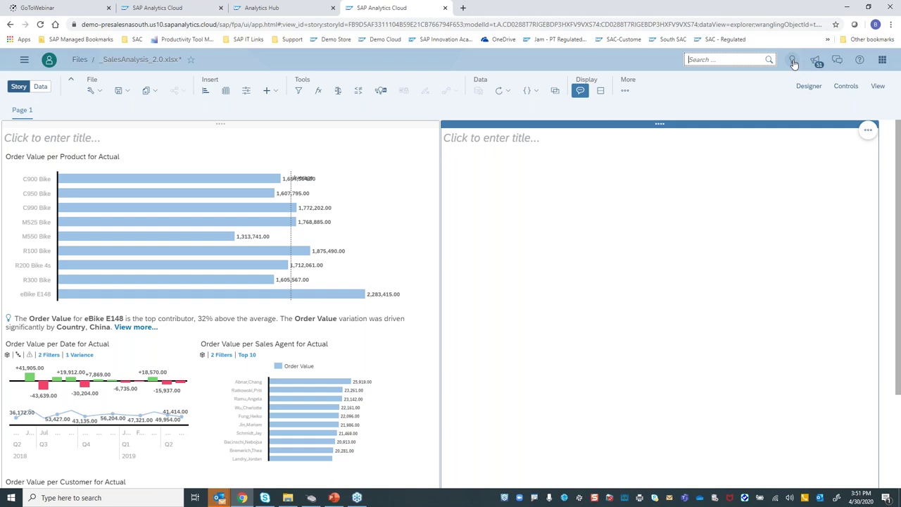
pyautogui.click(793, 61)
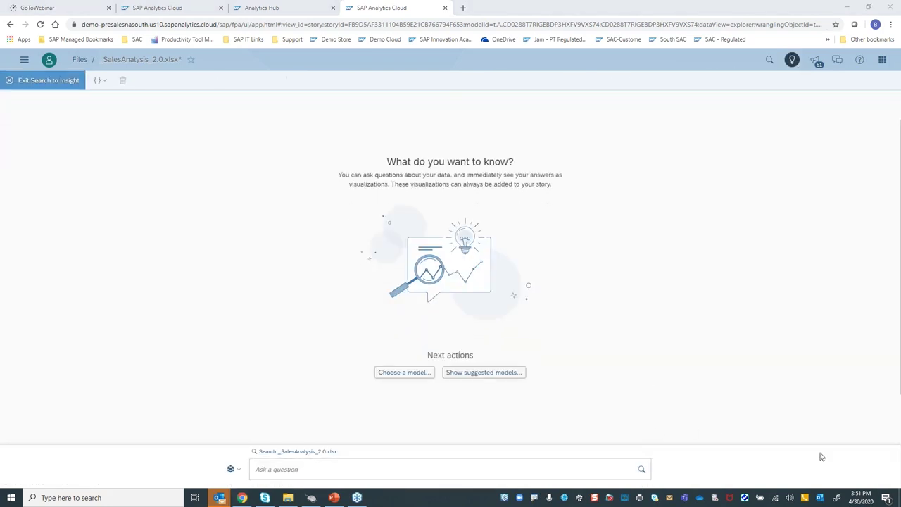
# Ask 'show Order Value by Product' to get a bar chart of the nine bikes
pyautogui.click(328, 468)
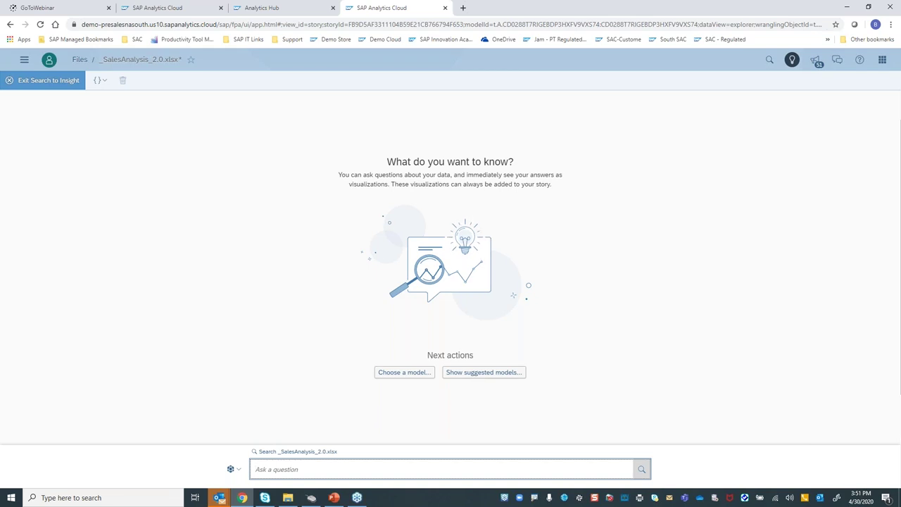
pyautogui.write('show')
pyautogui.write('order')
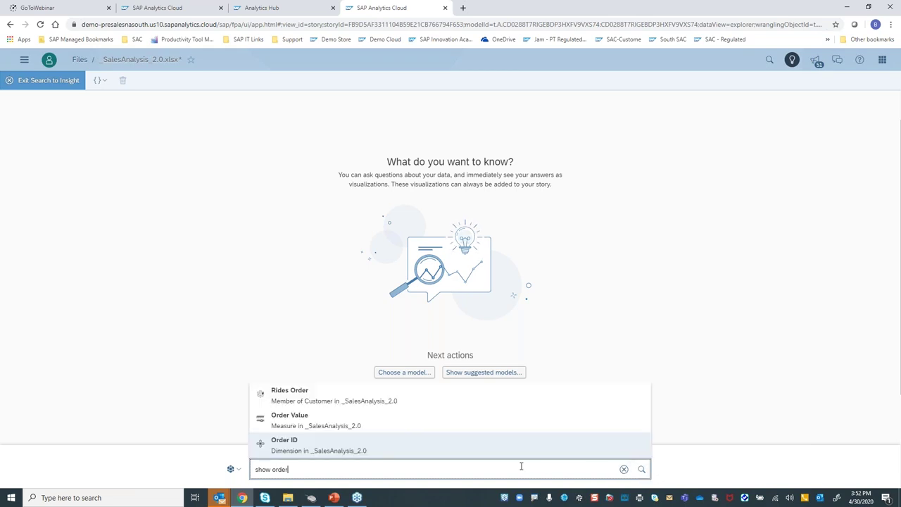
pyautogui.click(310, 420)
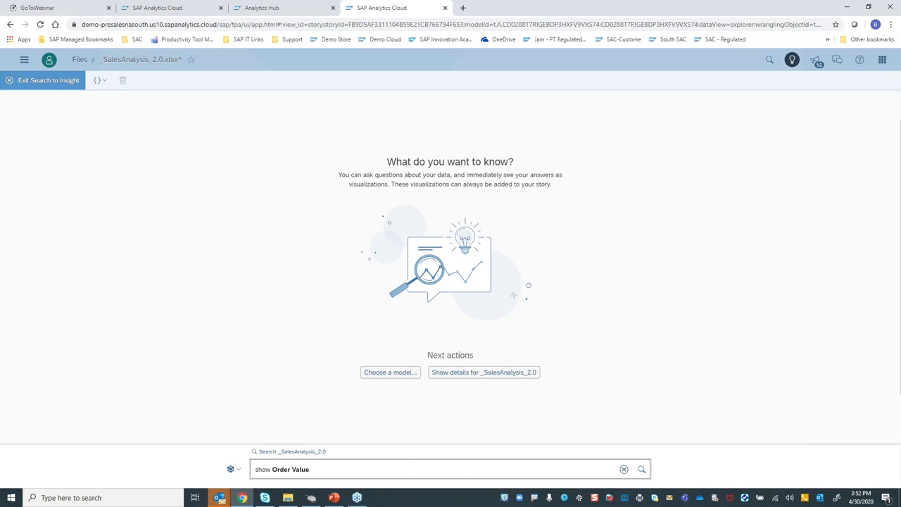
pyautogui.write('by P')
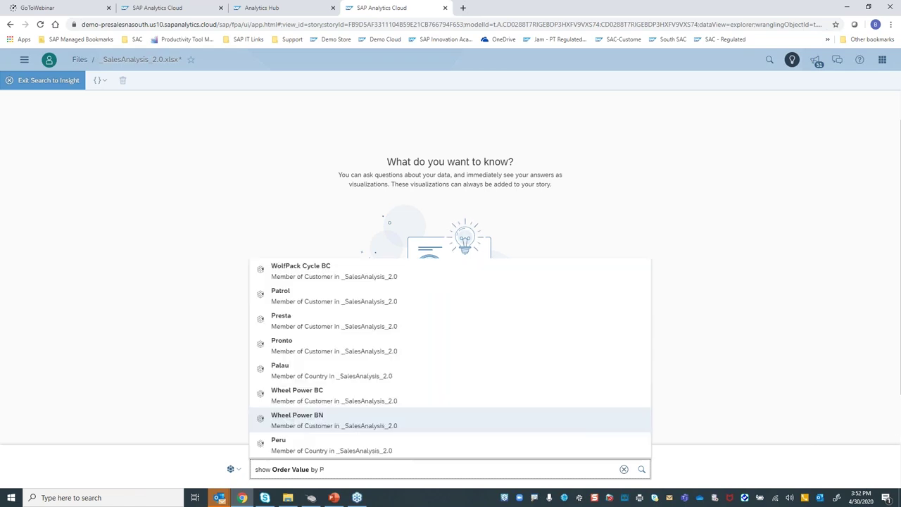
pyautogui.write('rod')
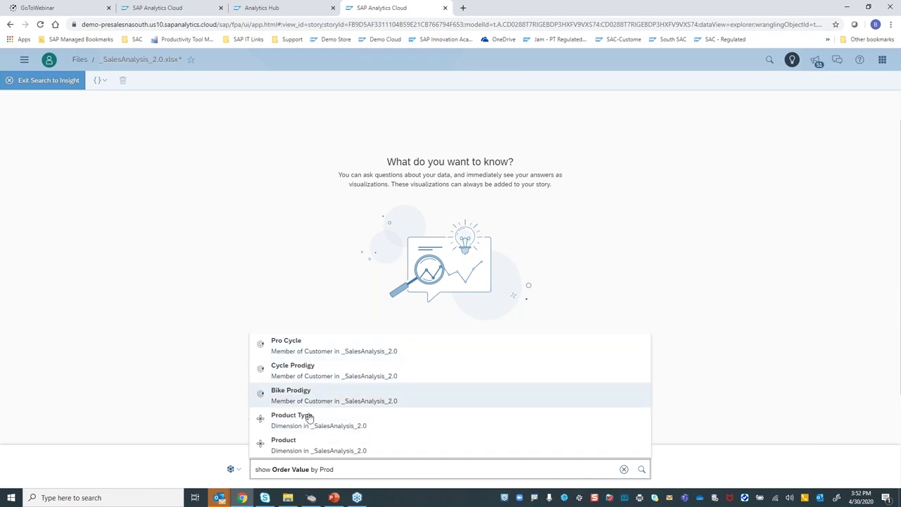
pyautogui.click(307, 445)
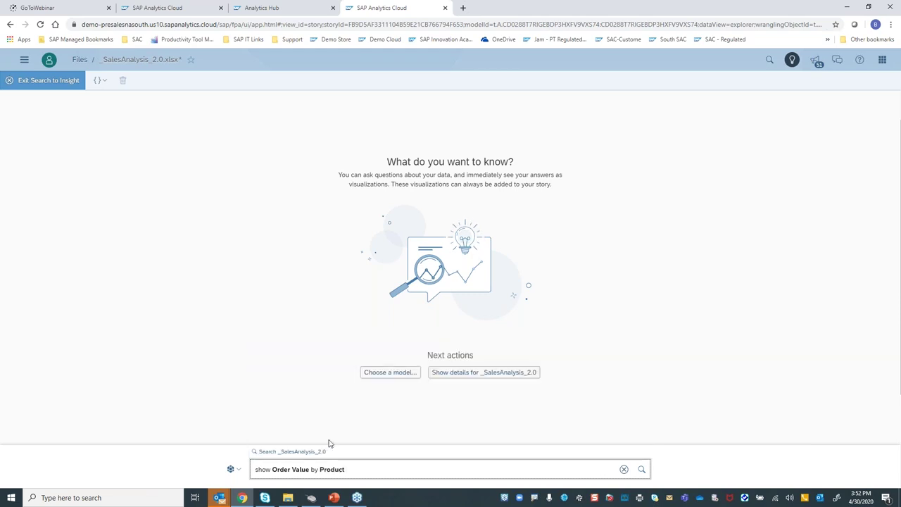
pyautogui.press('Return')
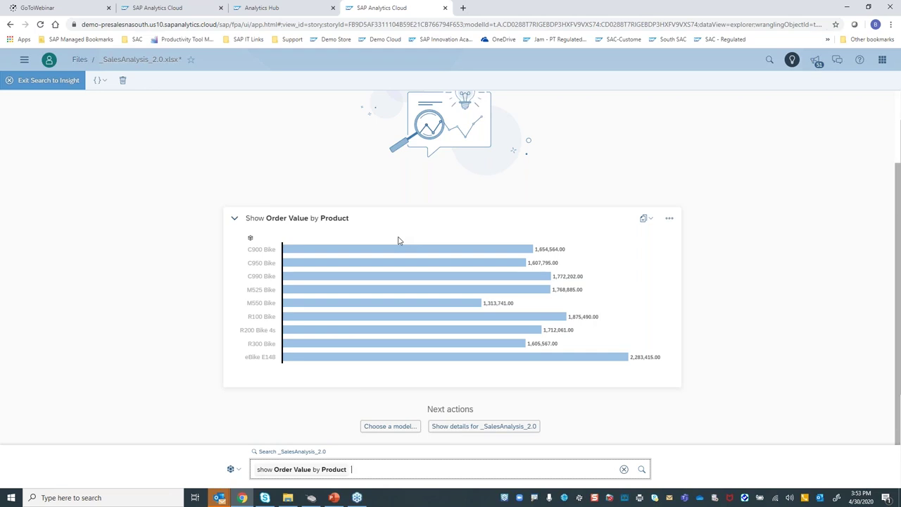
# Restrict the Order Value by Product question to United States and check the chart's applied filter
pyautogui.write('for united')
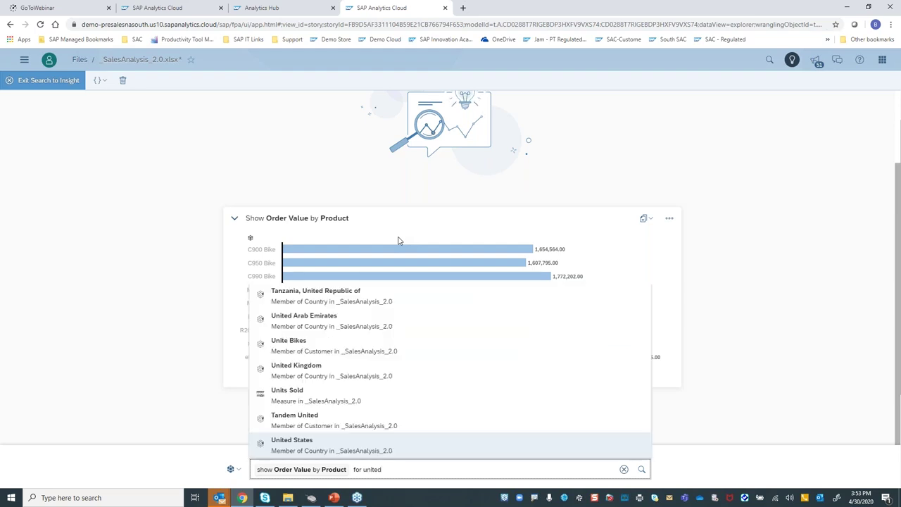
pyautogui.click(339, 445)
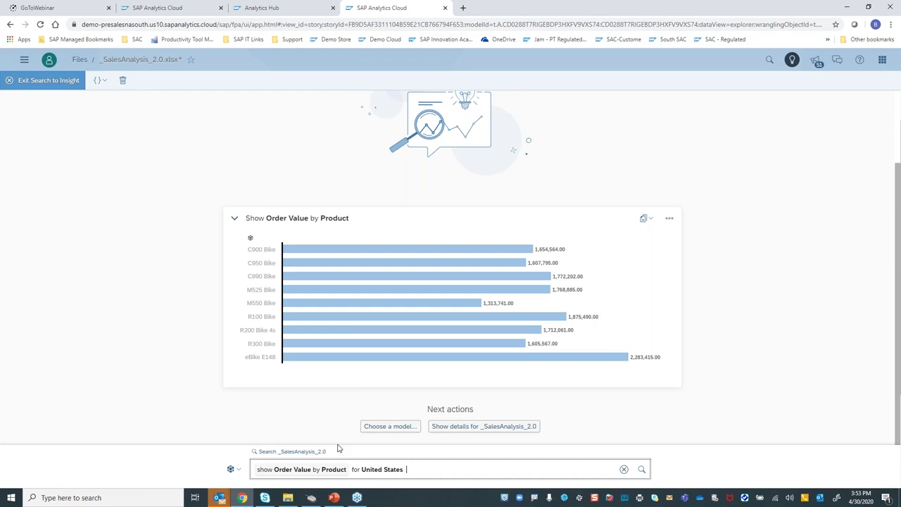
pyautogui.press('Return')
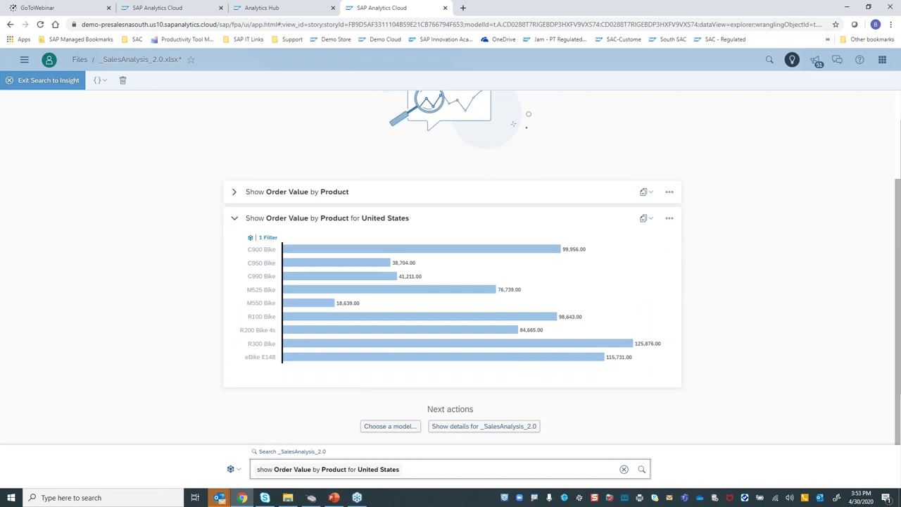
pyautogui.click(267, 237)
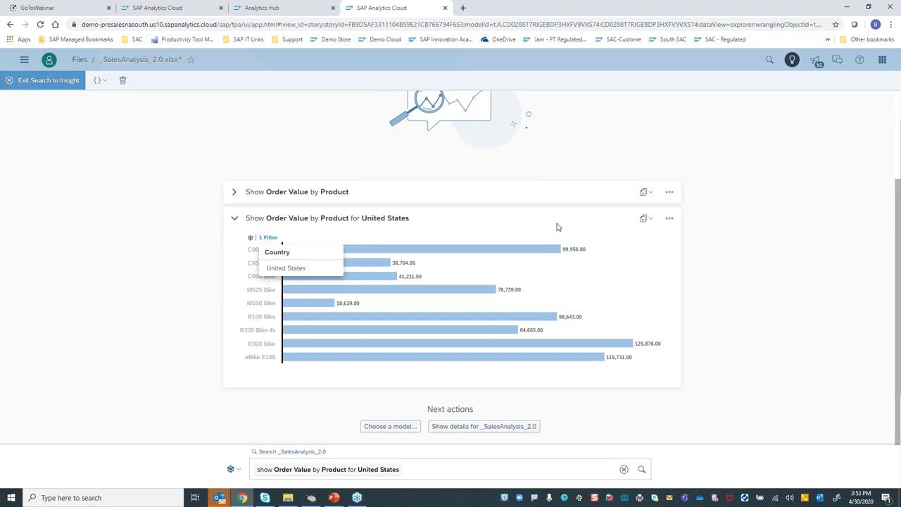
pyautogui.click(556, 227)
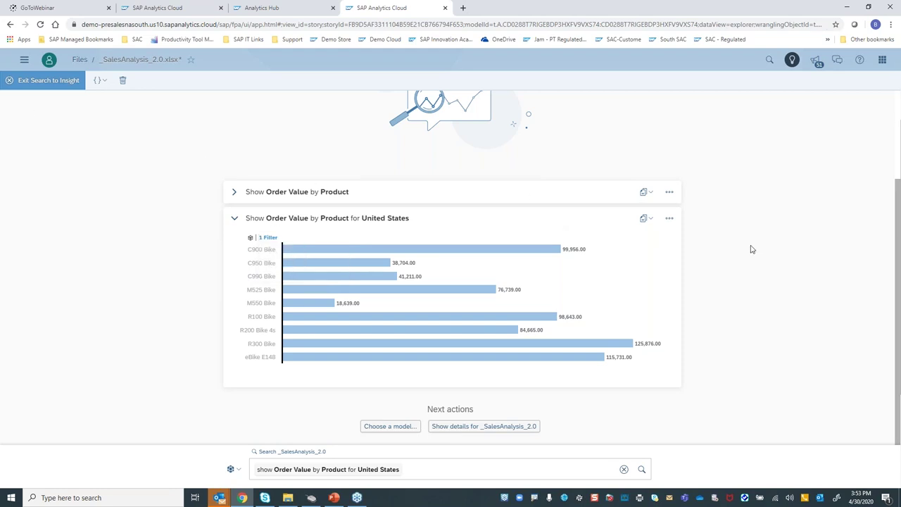
# Copy the United States chart to Page 1 and leave the search
pyautogui.click(648, 219)
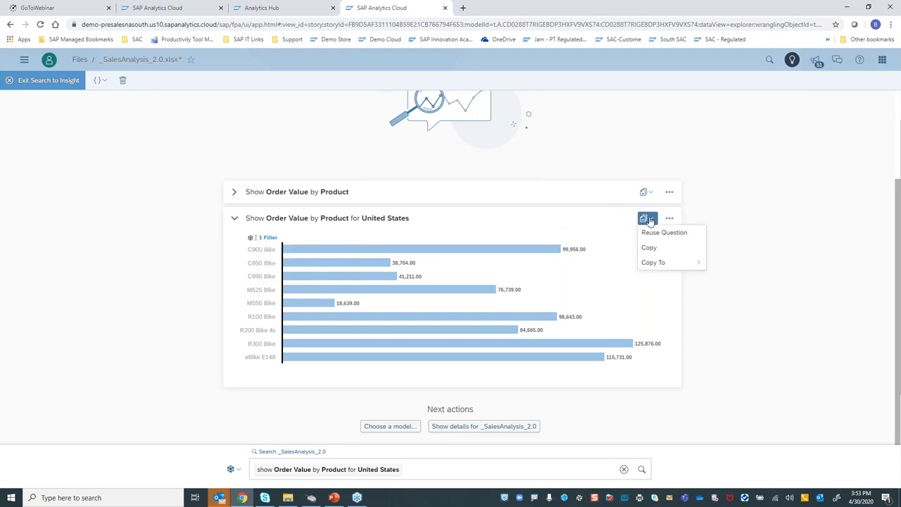
pyautogui.moveTo(680, 262)
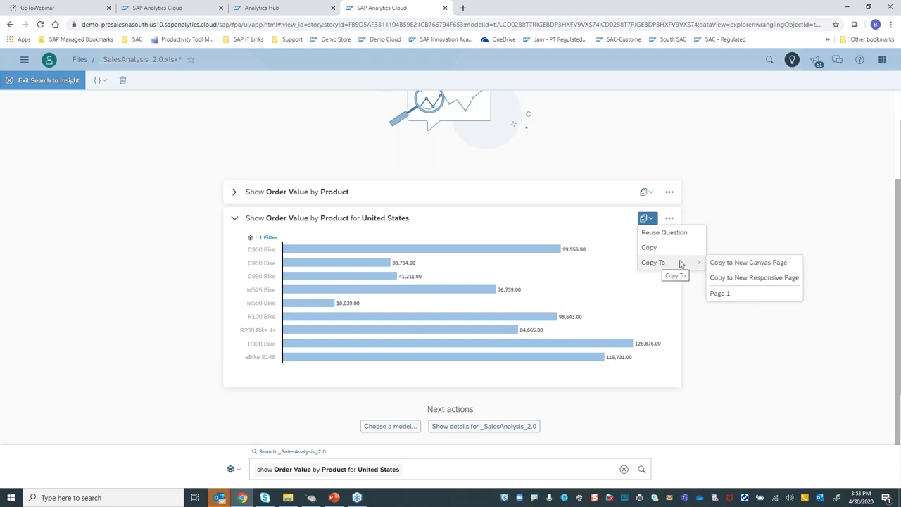
pyautogui.click(772, 296)
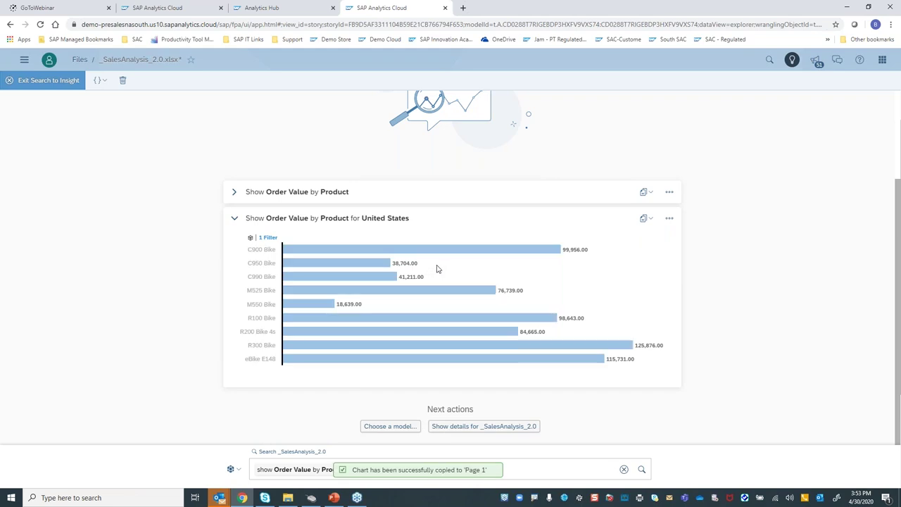
pyautogui.click(54, 82)
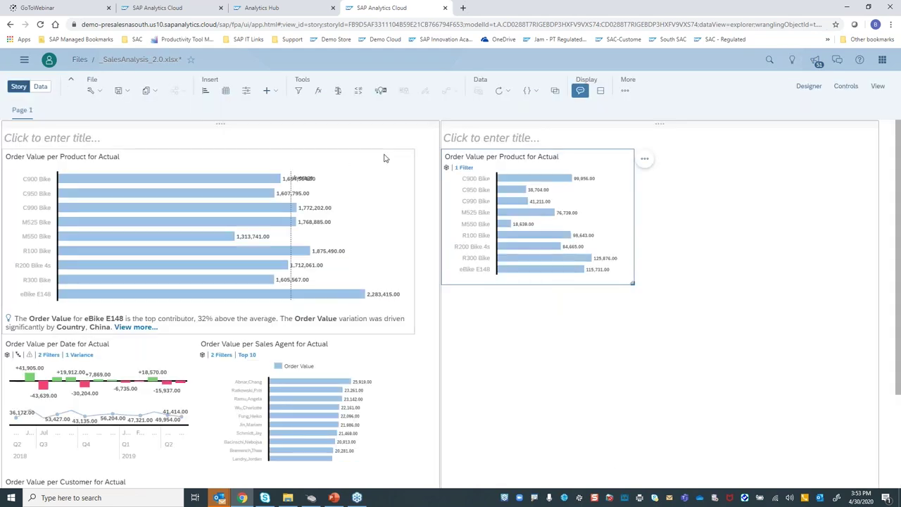
# Start a Smart Discovery from the Tools toolbar for the _SalesAnalysis_2.0 data
pyautogui.click(380, 92)
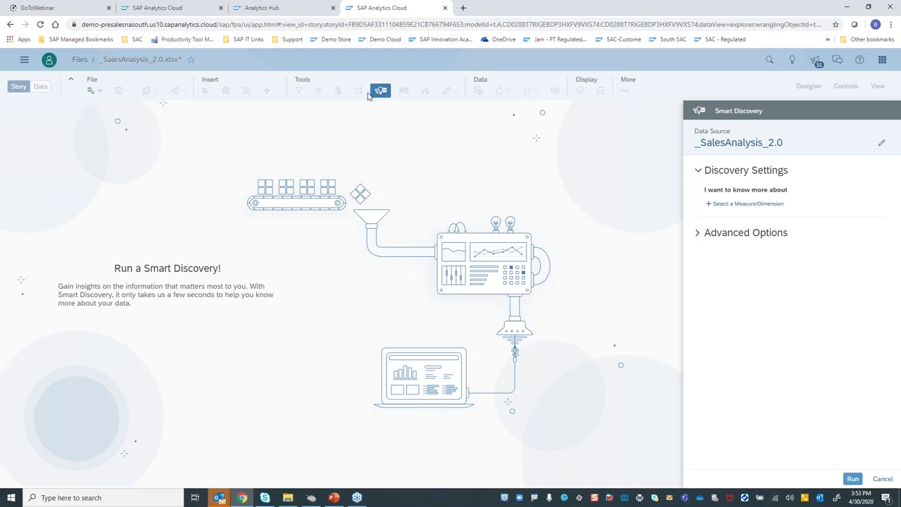
# Pick Order Value as the Smart Discovery target measure and run it
pyautogui.click(736, 203)
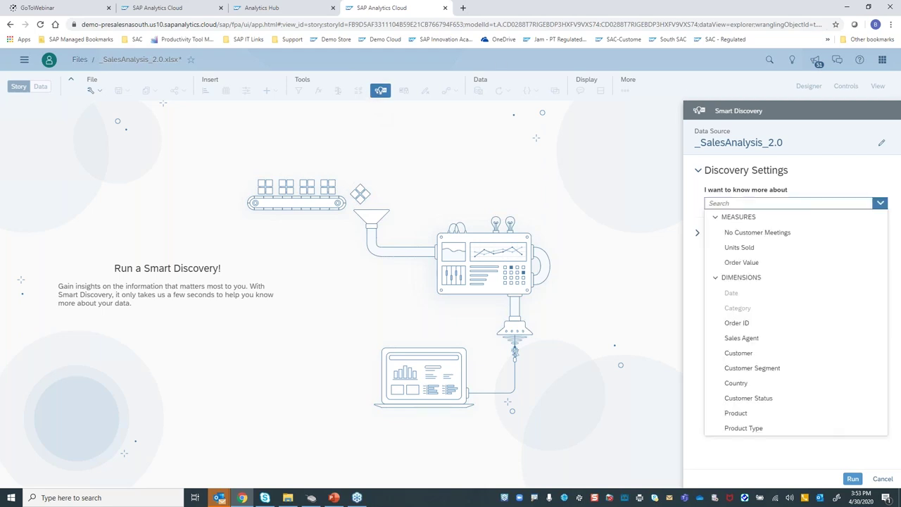
pyautogui.click(748, 263)
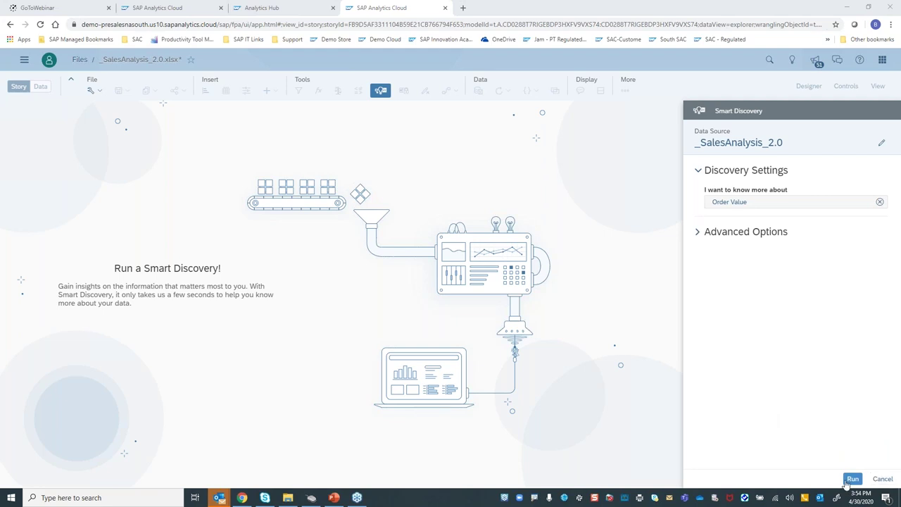
pyautogui.click(852, 479)
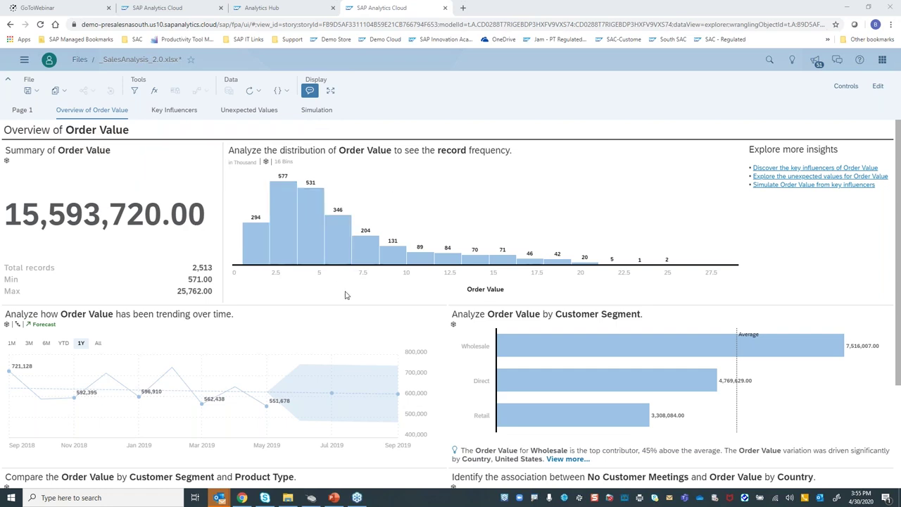
# Set the Overview trend chart to All dates, glance at its Forecast settings, then go to Key Influencers
pyautogui.scroll(-2, 345, 295)
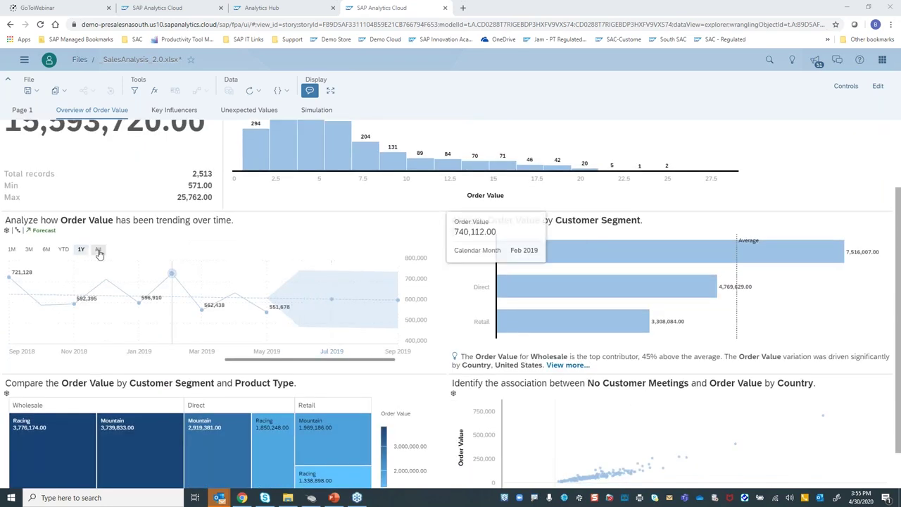
pyautogui.click(98, 251)
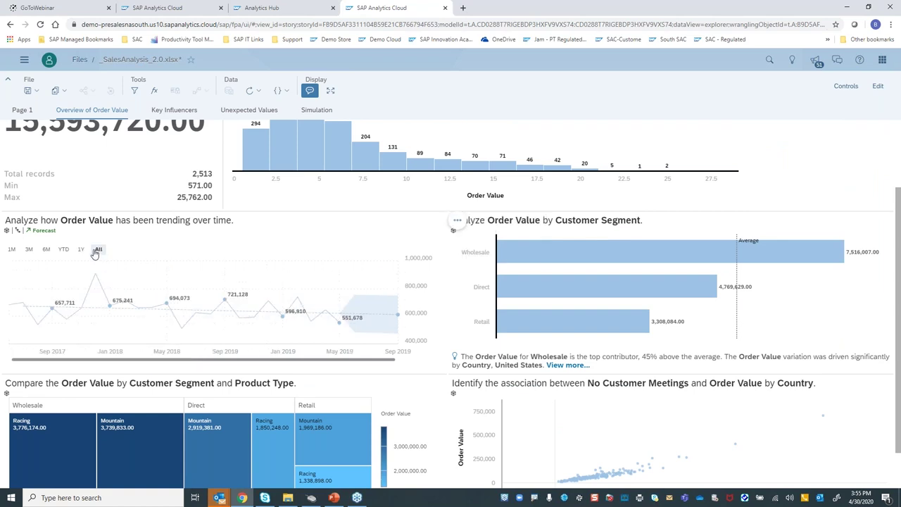
pyautogui.click(41, 233)
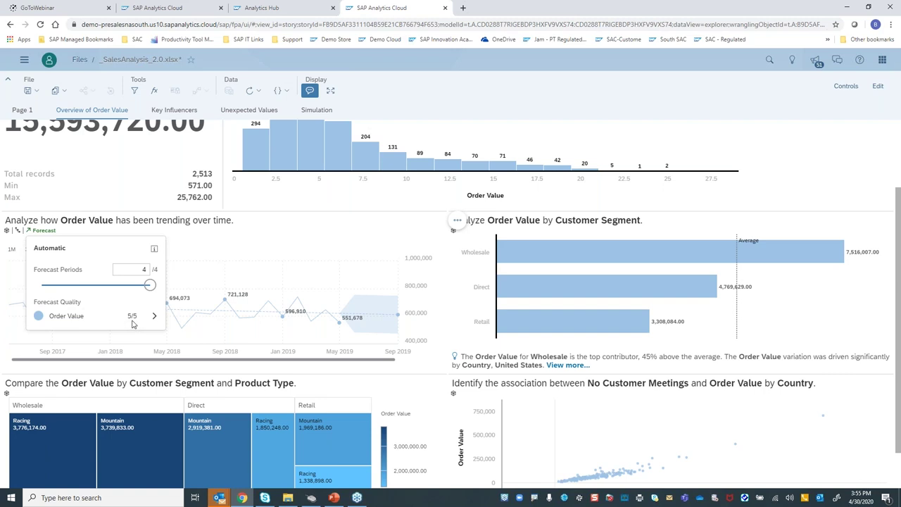
pyautogui.moveTo(133, 322)
pyautogui.click(88, 233)
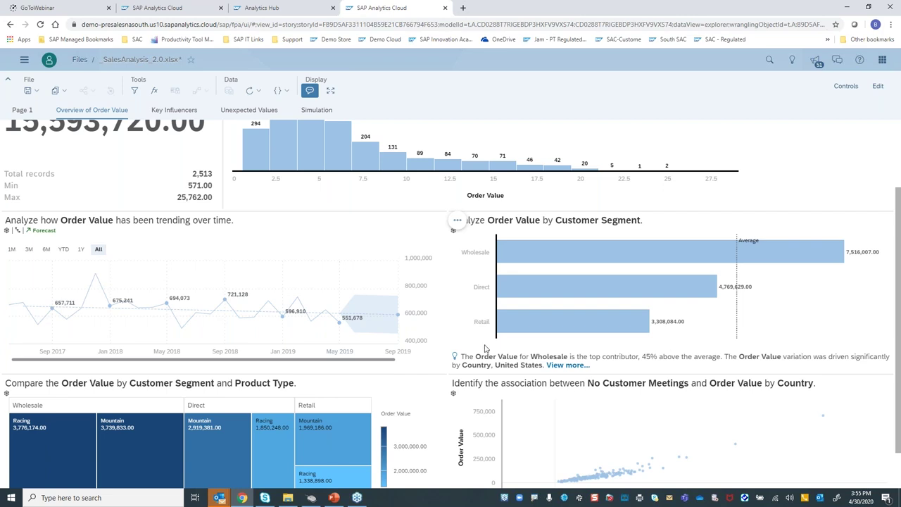
pyautogui.scroll(-1, 535, 392)
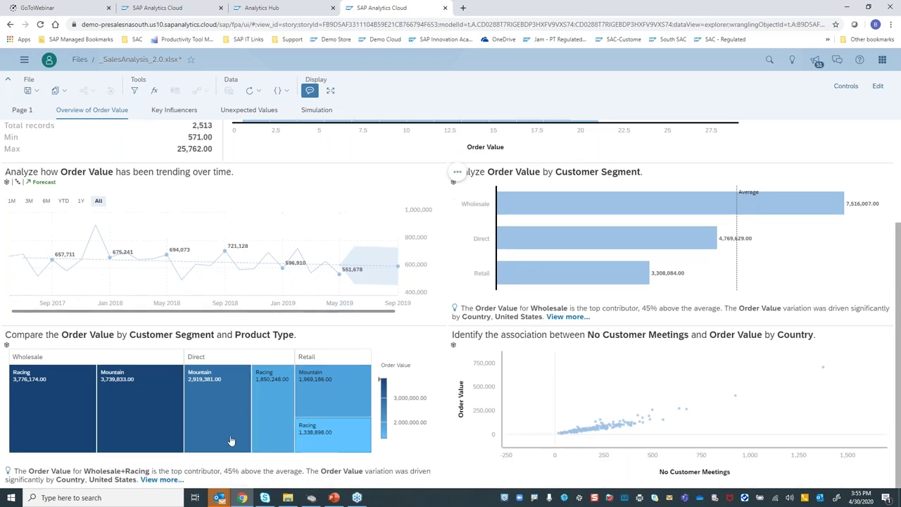
pyautogui.click(185, 113)
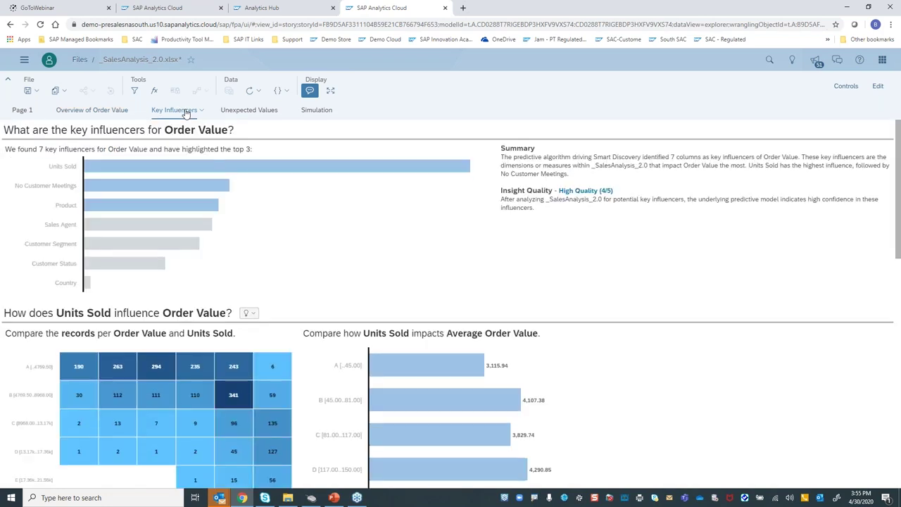
pyautogui.click(226, 174)
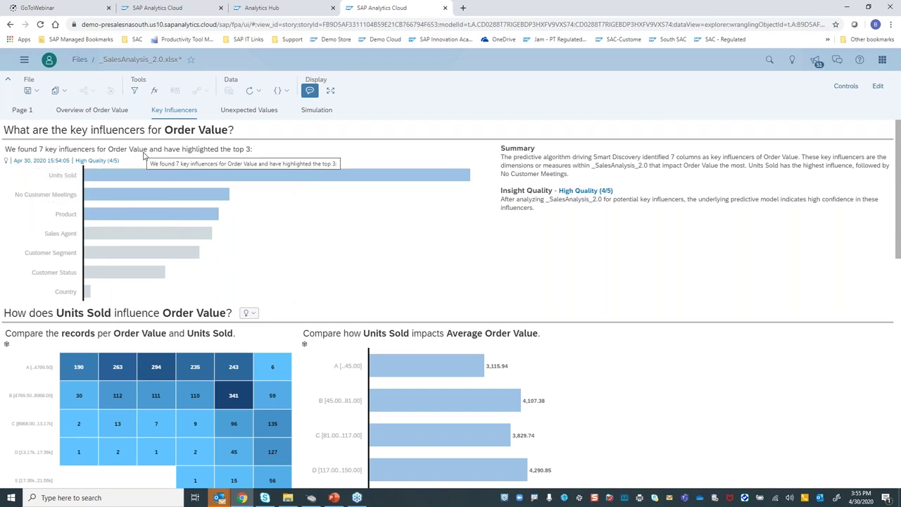
pyautogui.click(155, 176)
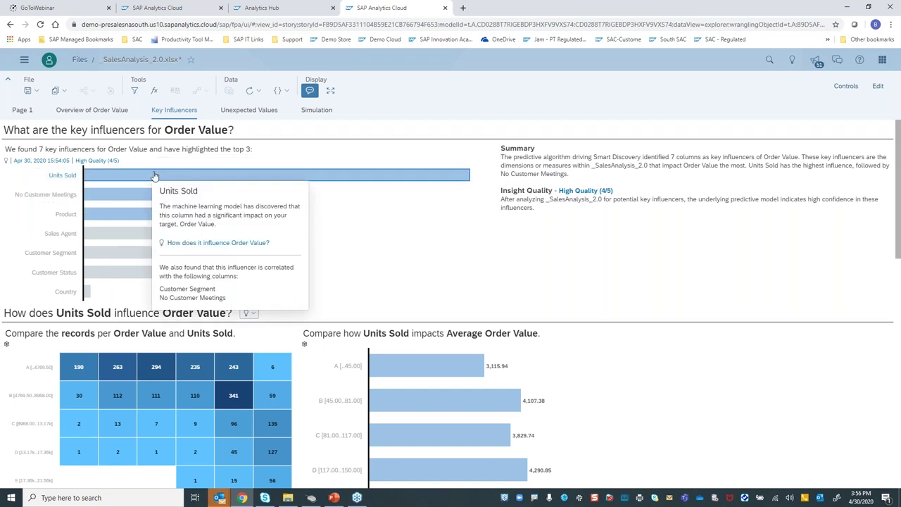
pyautogui.click(202, 195)
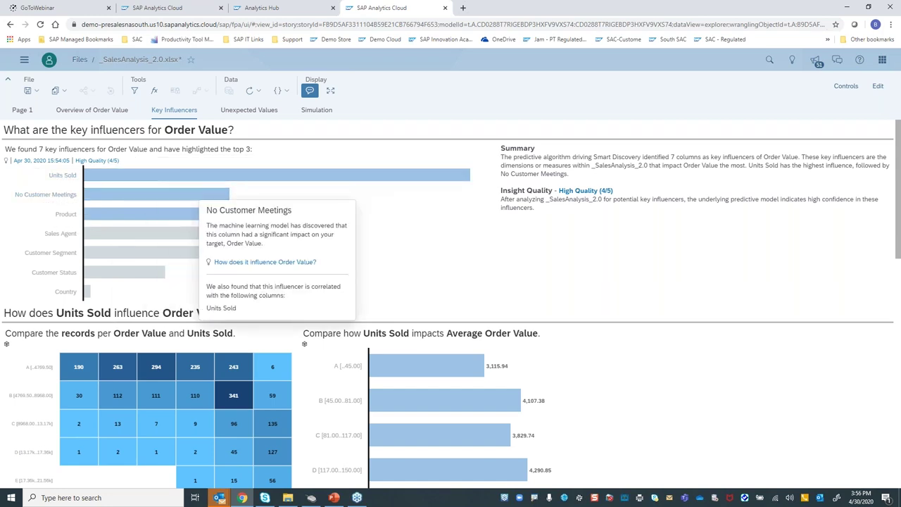
pyautogui.moveTo(146, 275)
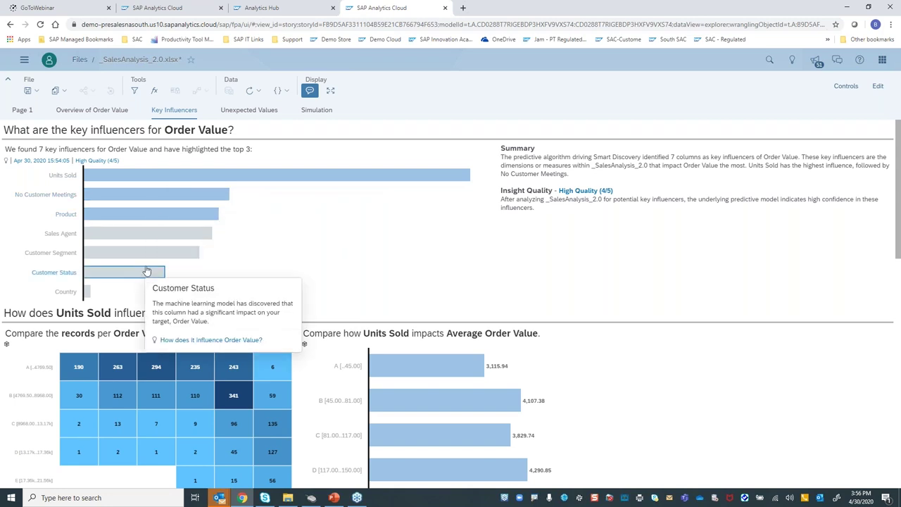
pyautogui.moveTo(275, 180)
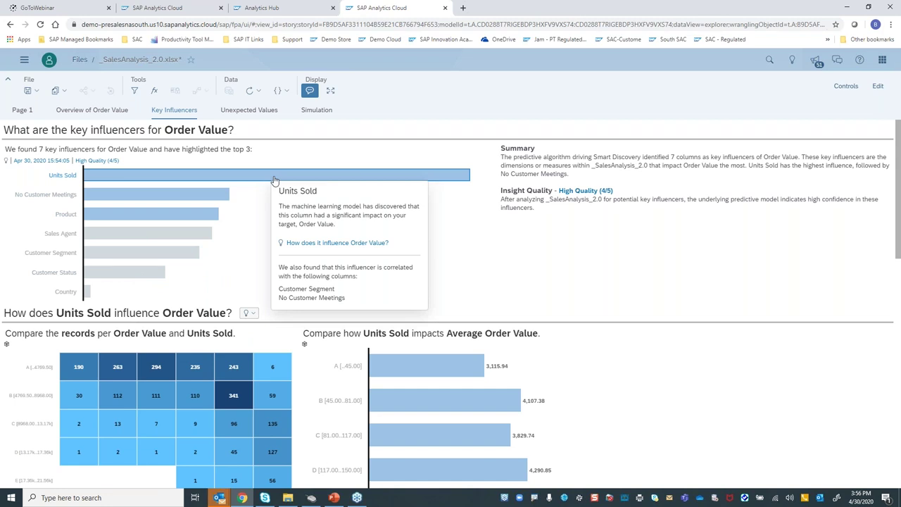
pyautogui.moveTo(171, 222)
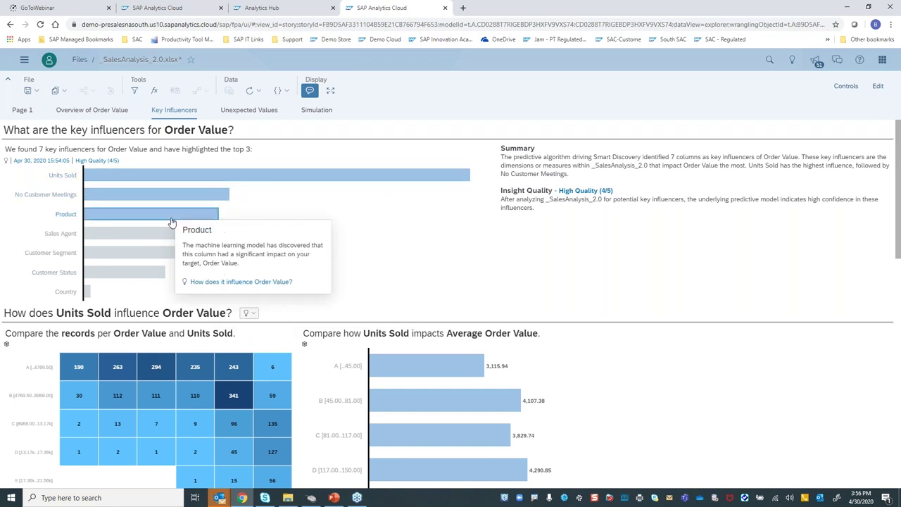
pyautogui.moveTo(164, 202)
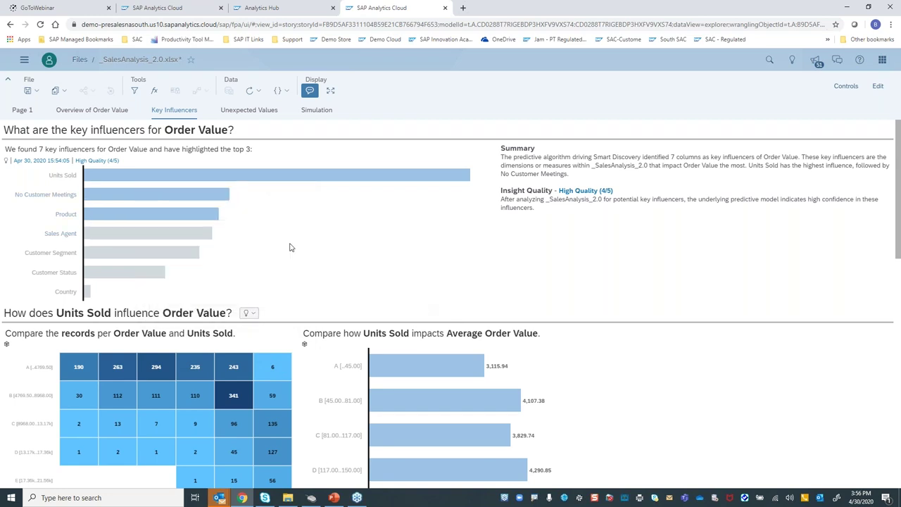
pyautogui.scroll(-2, 279, 250)
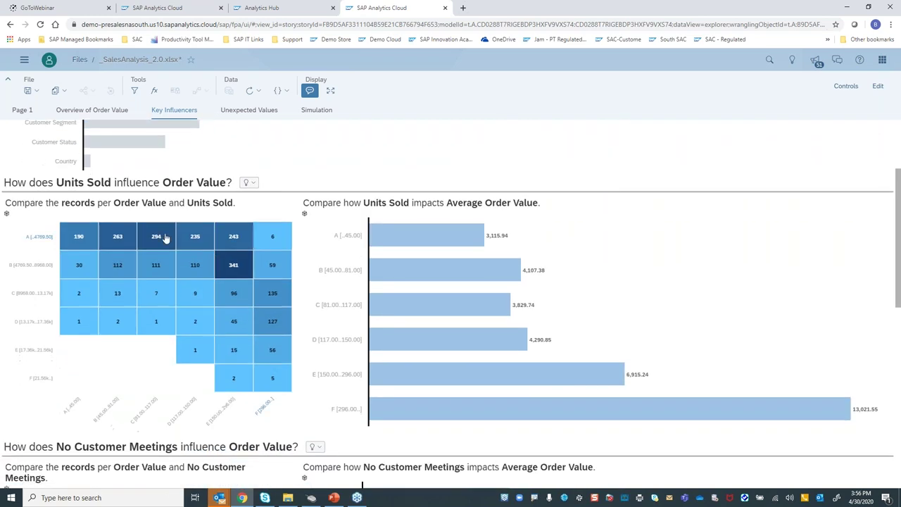
pyautogui.moveTo(397, 372)
pyautogui.scroll(-3, 398, 371)
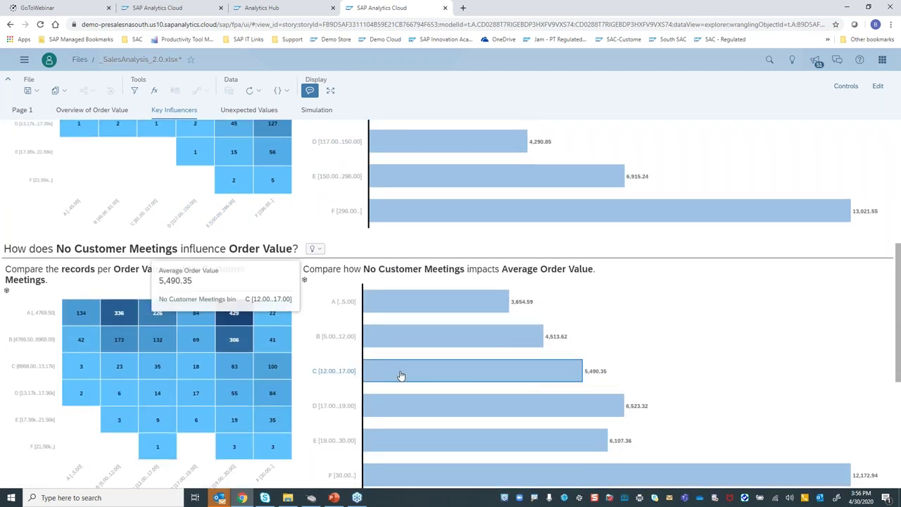
pyautogui.scroll(-1, 101, 172)
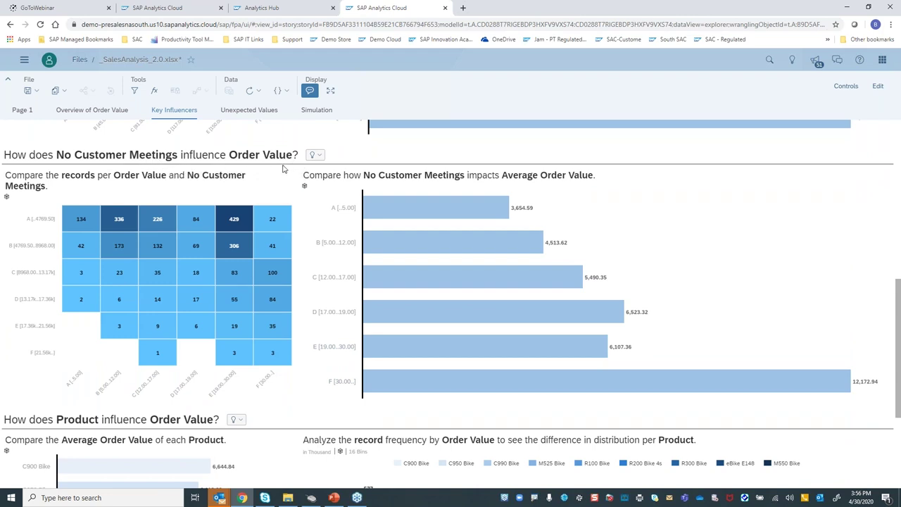
# Pair No Customer Meetings with Sales Agent and analyze their average Order Value
pyautogui.moveTo(248, 227)
pyautogui.click(321, 157)
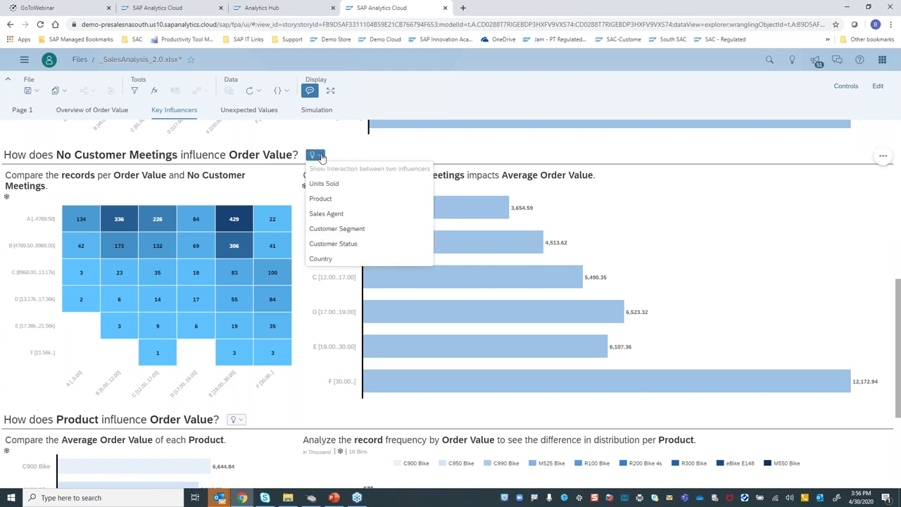
pyautogui.click(326, 213)
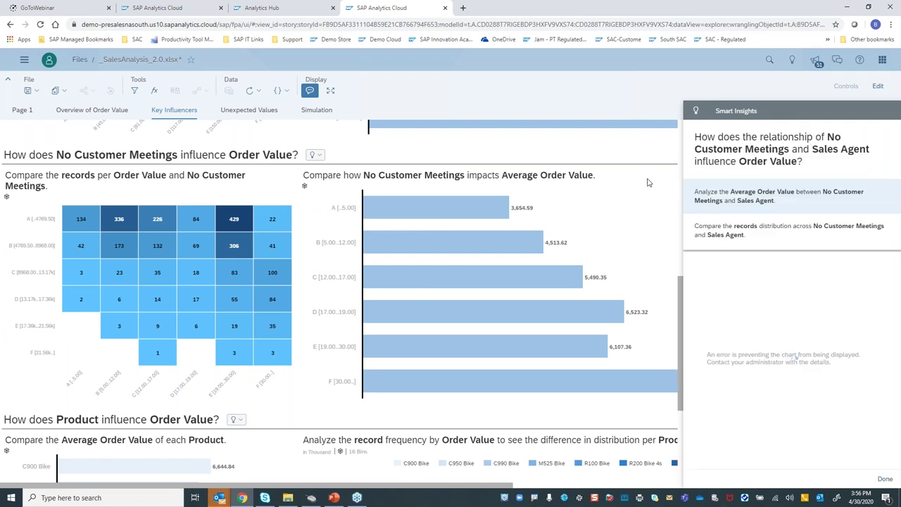
pyautogui.click(747, 200)
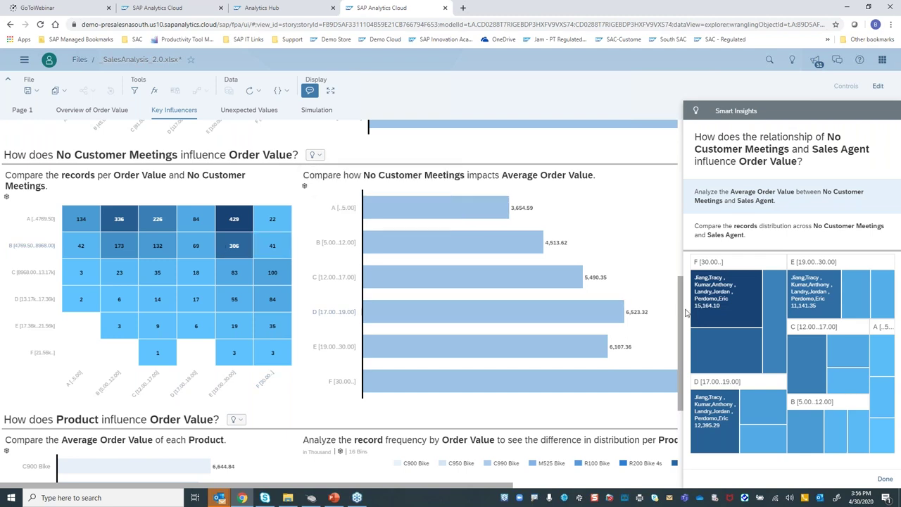
pyautogui.moveTo(712, 303)
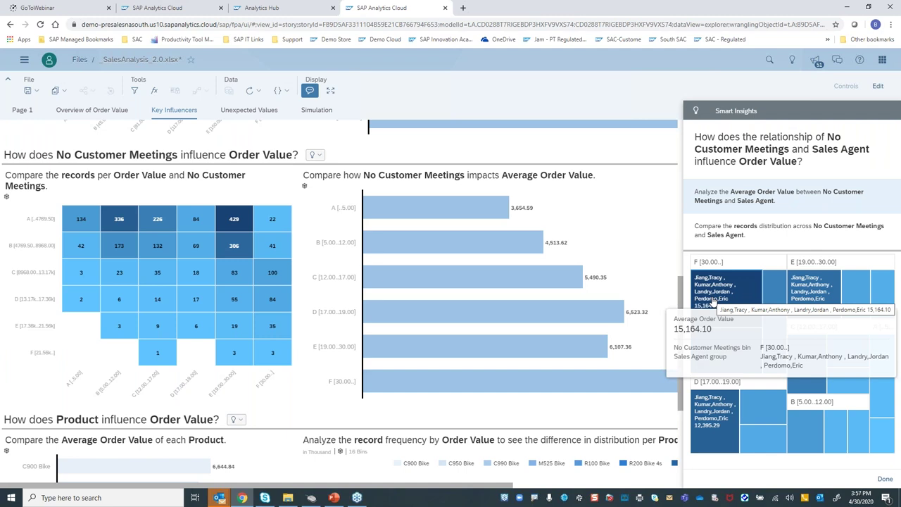
# Move through Unexpected Values to the Simulation page showing expected Order Value 11,719.60
pyautogui.click(243, 113)
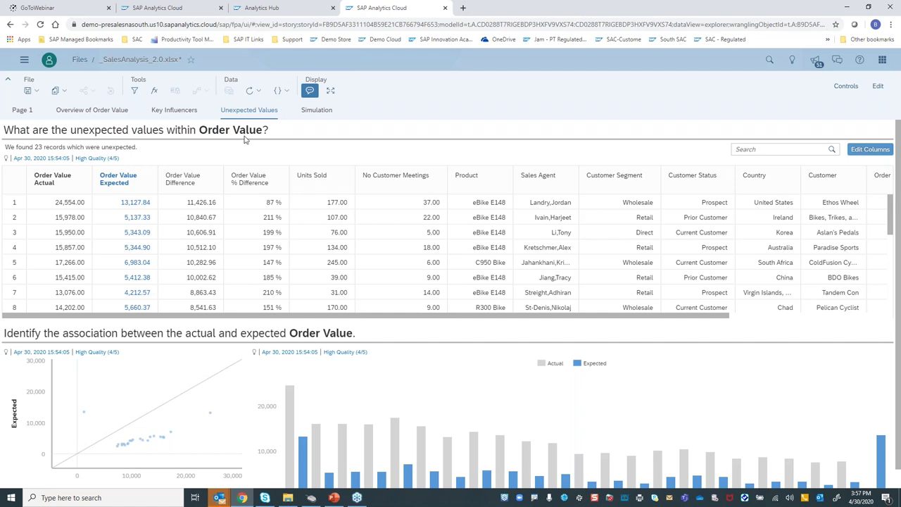
pyautogui.click(317, 113)
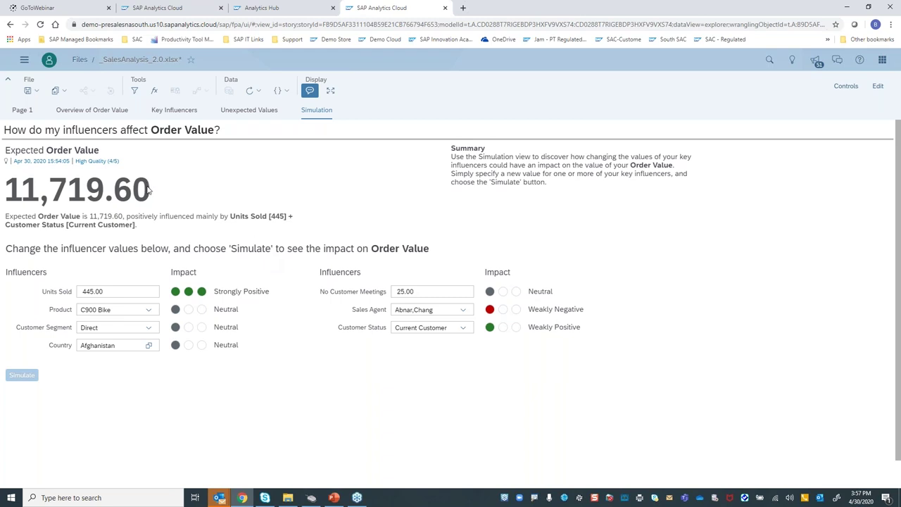
# Simulate No Customer Meetings at about 12, then again at 36.52
pyautogui.click(432, 293)
pyautogui.moveTo(432, 318); pyautogui.dragTo(411, 320)
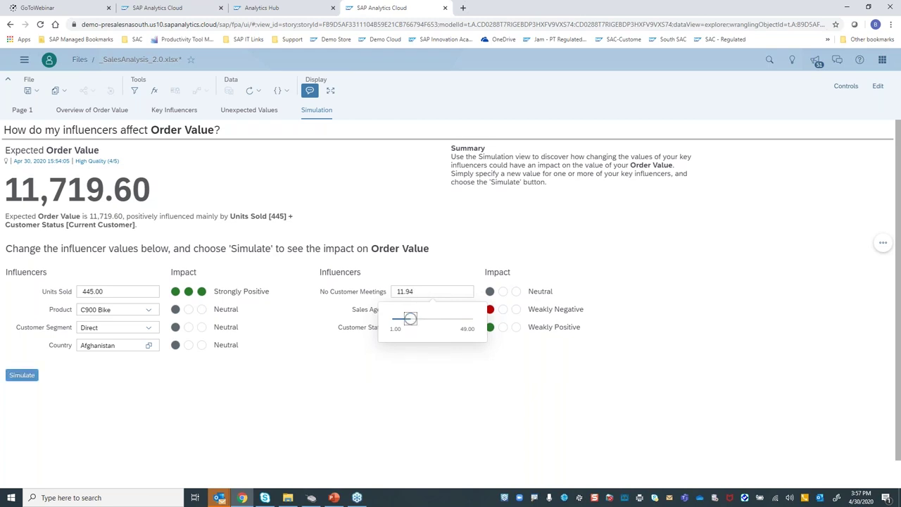
pyautogui.click(23, 376)
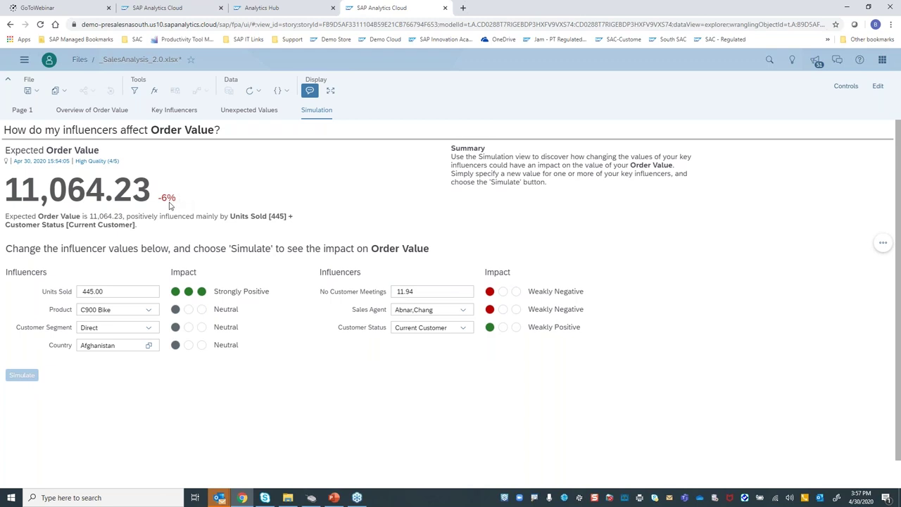
pyautogui.click(427, 293)
pyautogui.moveTo(410, 319); pyautogui.dragTo(451, 319)
pyautogui.click(24, 375)
# Set Product to eBike E148 and simulate, raising expected Order Value to 13,581.16
pyautogui.click(149, 312)
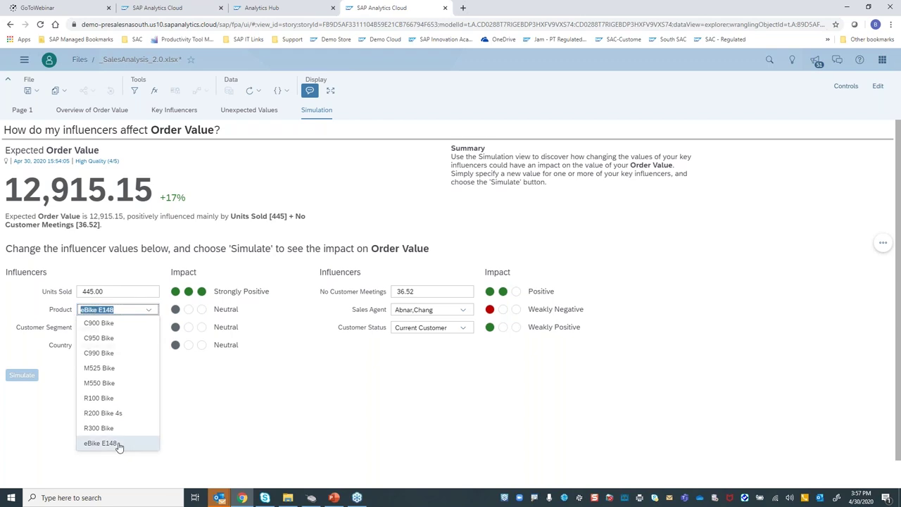
pyautogui.click(118, 444)
pyautogui.click(22, 376)
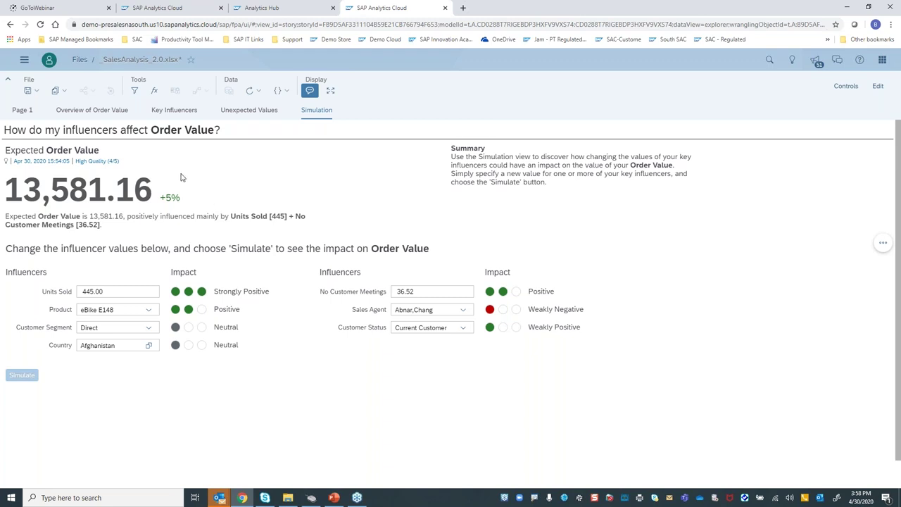
# Switch to the WorldBank_Performance_1_BK_V2 dashboard story
pyautogui.click(190, 10)
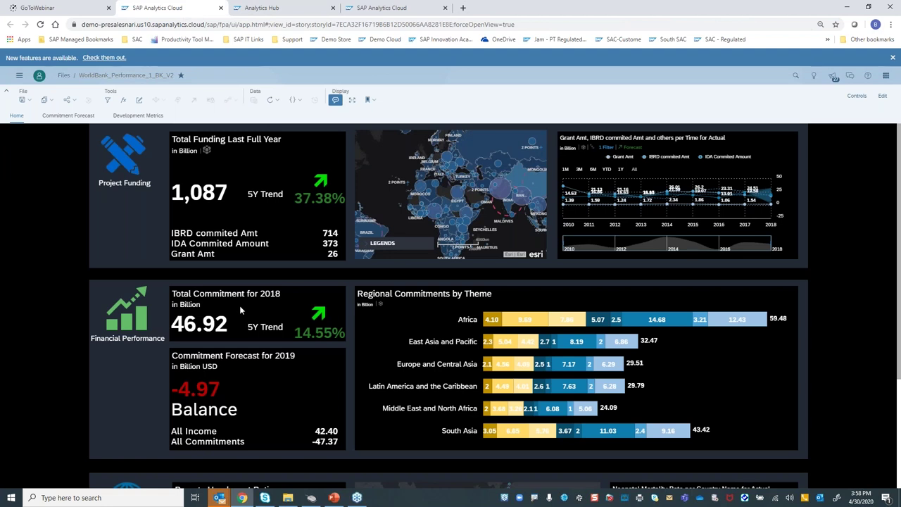
pyautogui.scroll(-2, 239, 307)
pyautogui.scroll(2, 238, 313)
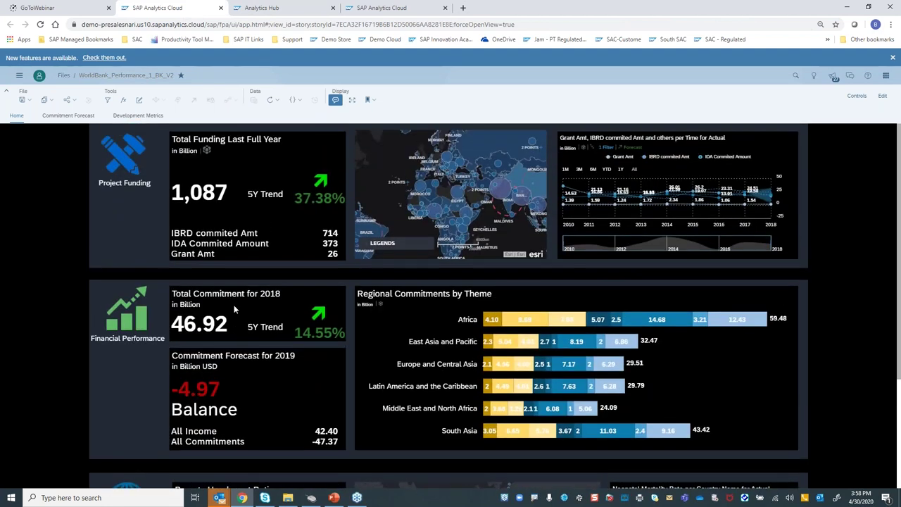